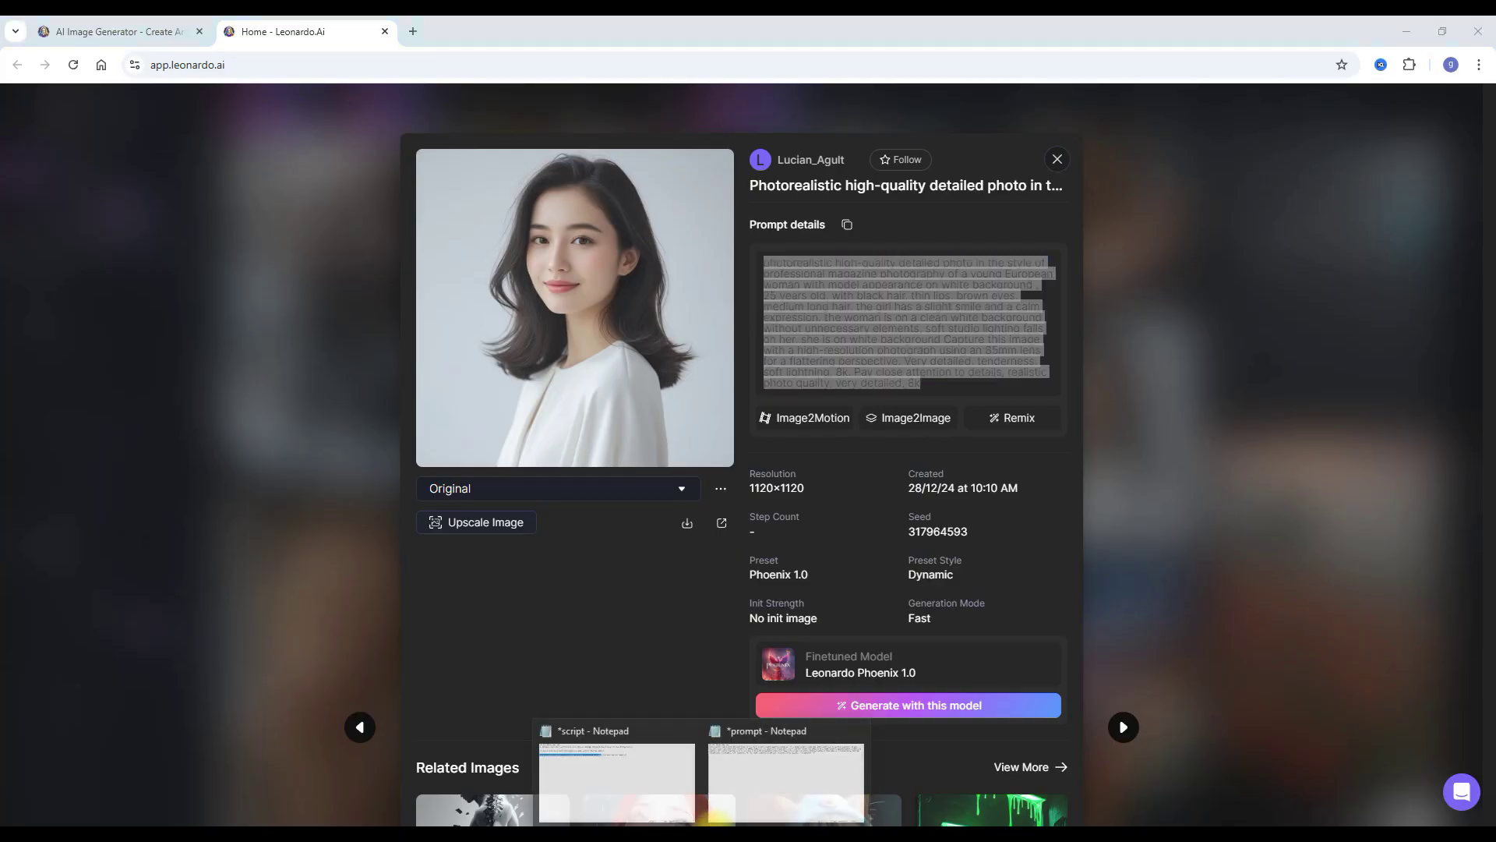
Paste the photorealistic magazine portrait prompt of the young European woman into the prompt text file and close the image details
{"action": "type", "text": "photorealistic high-quality detailed photo in the style of professional magazine photography of a young European woman with model appearance on white background , 25 years old, with black hair, thin lips, brown eyes, medium long hair. the girl has a slight smile and a calm expression, the woman is on a clean white background without unnecessary elements, soft studio lighting falls on her, she is on white background Capture this image with a high-resolution photograph using an 85mm lens for a flattering perspective. Very detailed, tenderness, soft lightning, 8k. Pay close attention to details, realistic photo quality, very detailed, 8k"}
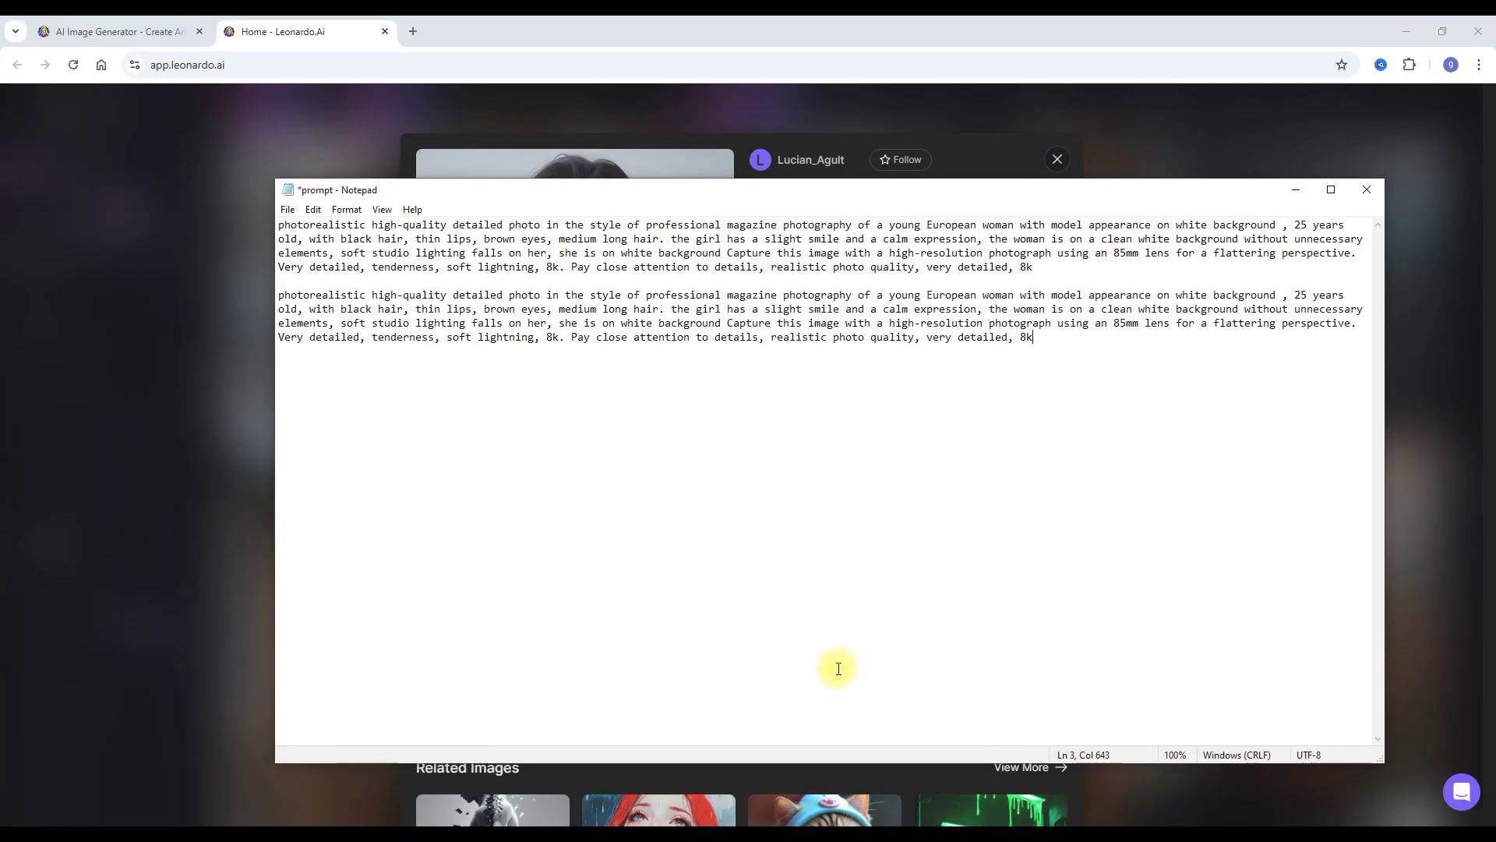
{"action": "left_click", "coordinate": [1296, 190]}
{"action": "left_click", "coordinate": [1068, 161]}
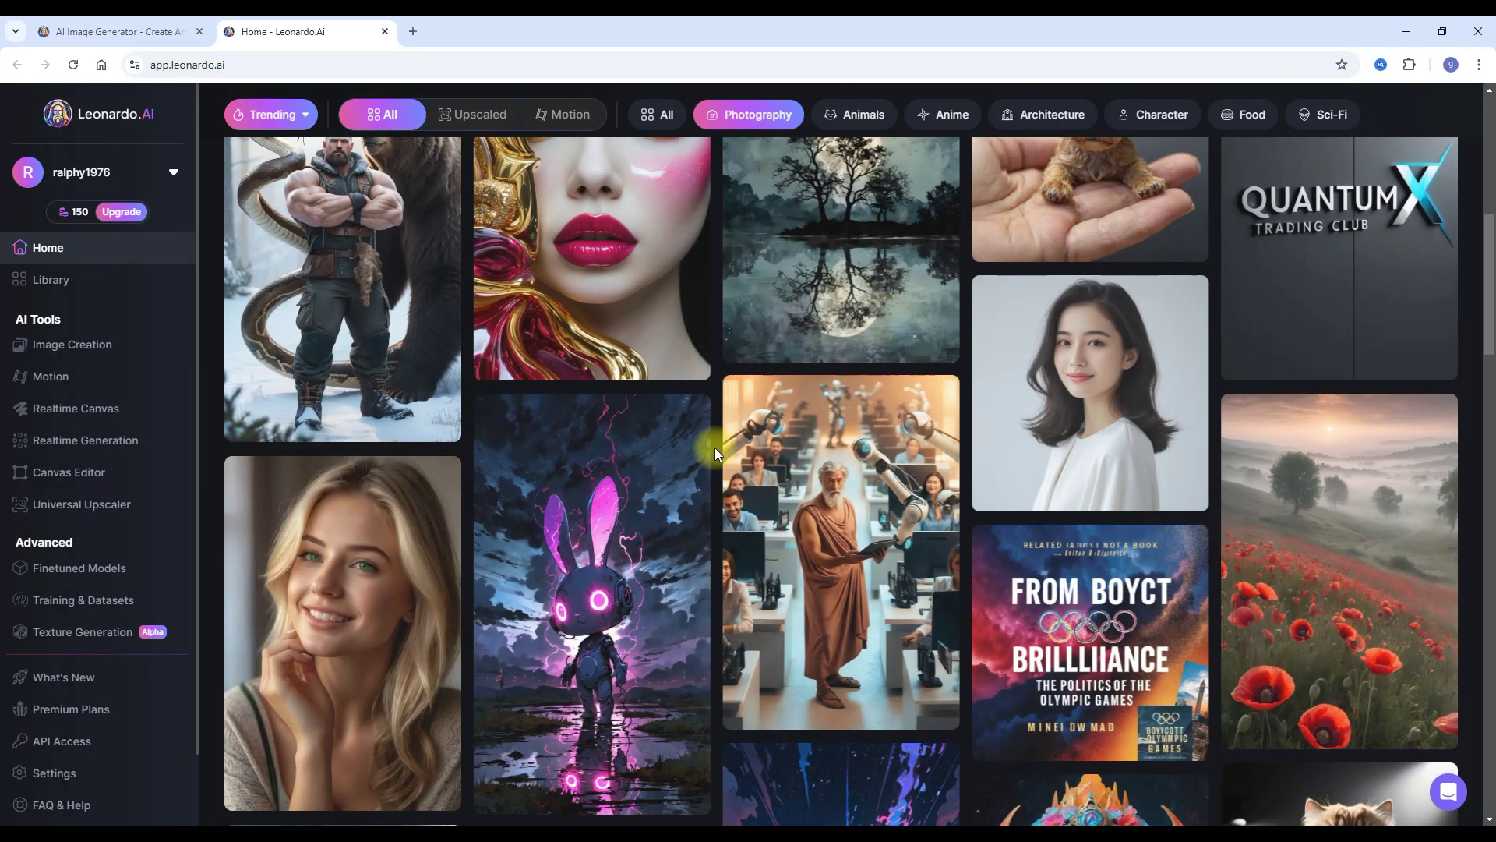
Open the smiling blonde woman's photo in the community feed and select its full prompt text
{"action": "scroll", "coordinate": [714, 452], "scroll_direction": "down", "scroll_amount": 3}
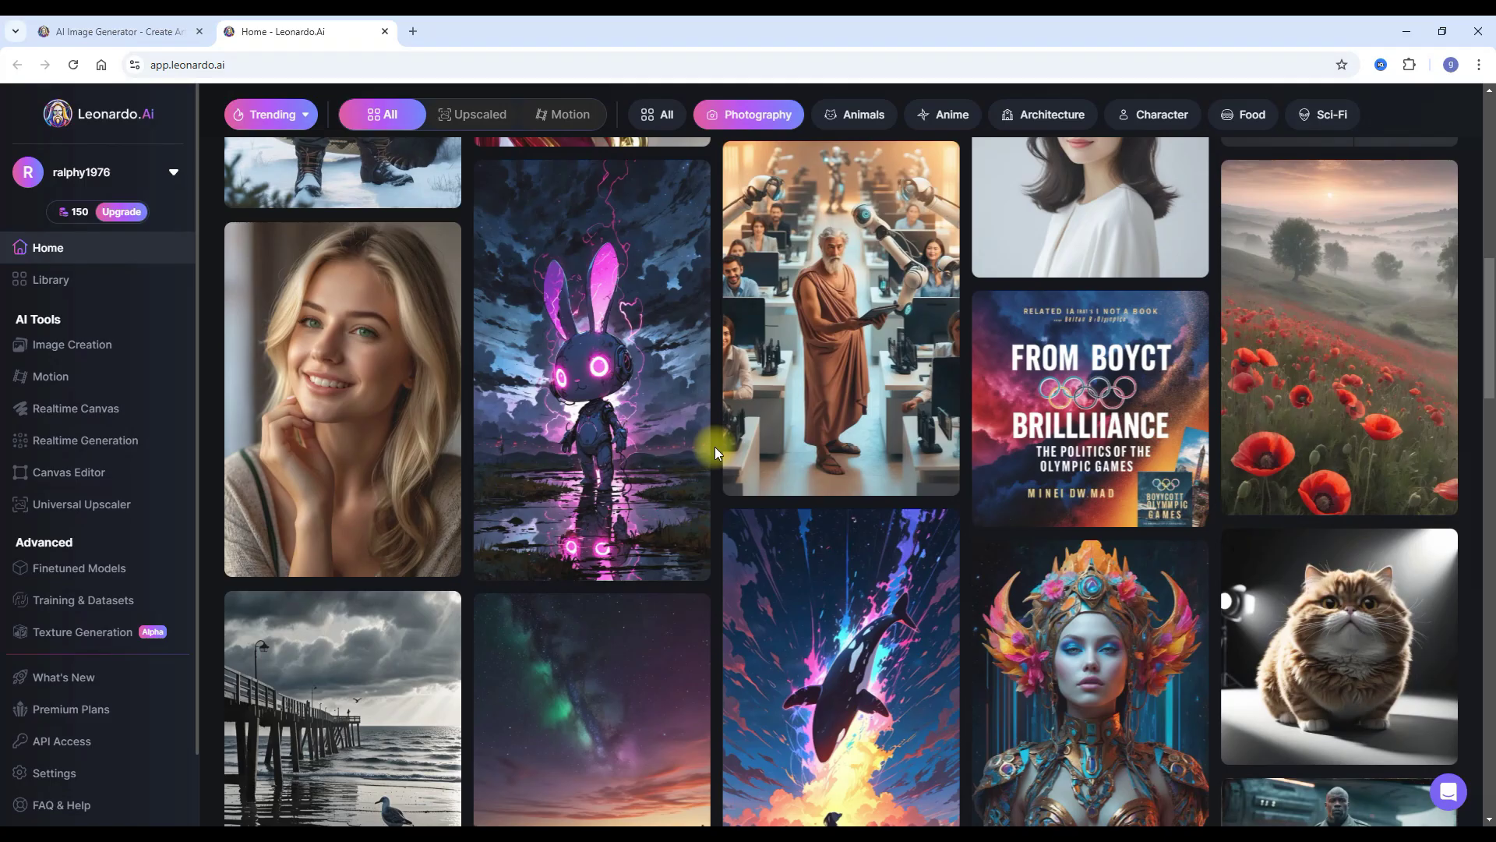
{"action": "scroll", "coordinate": [714, 444], "scroll_direction": "down", "scroll_amount": 2}
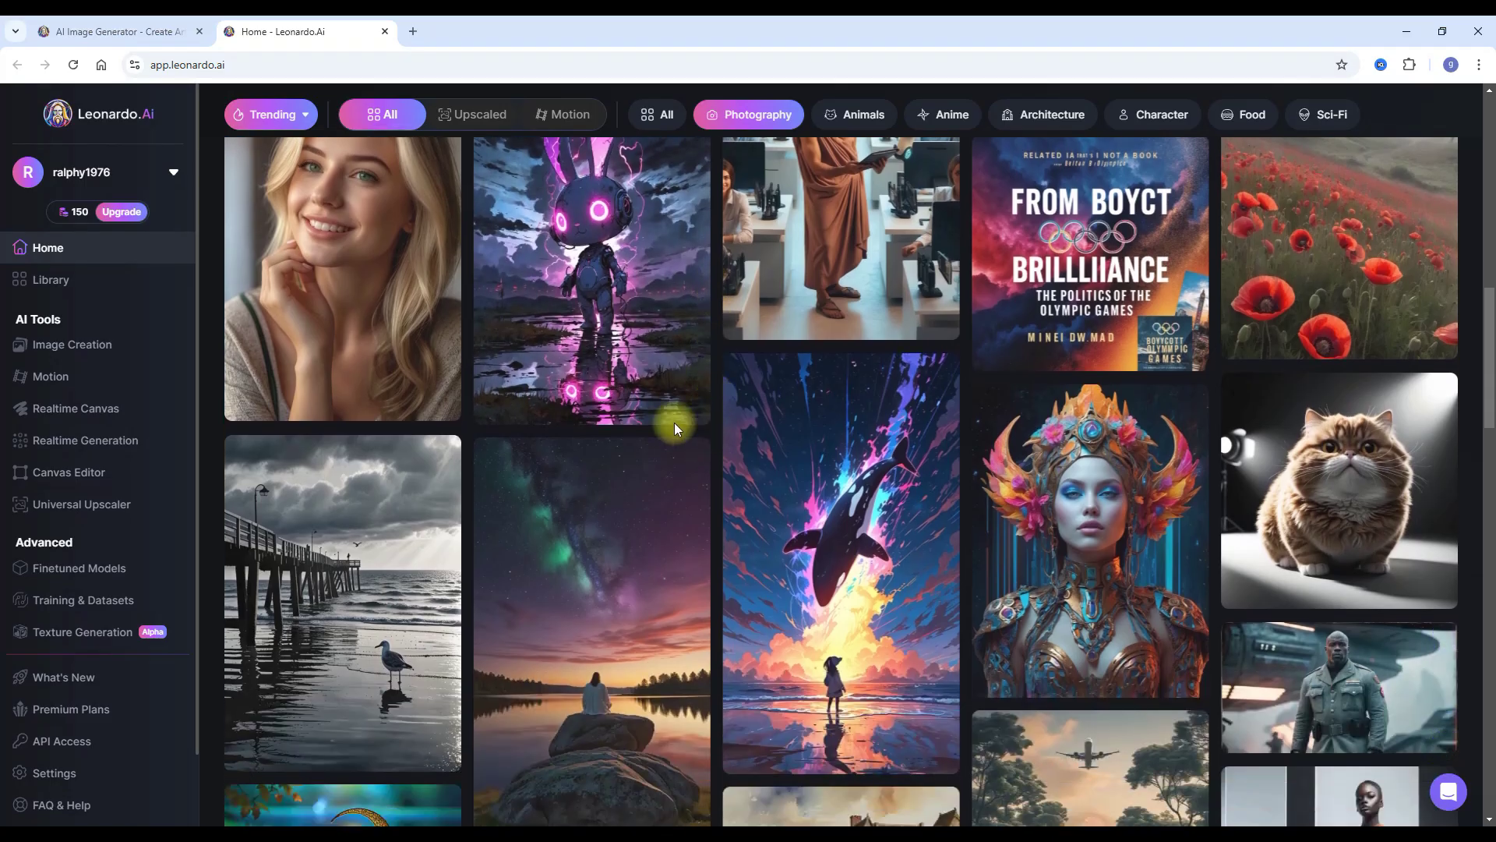
{"action": "left_click", "coordinate": [352, 308]}
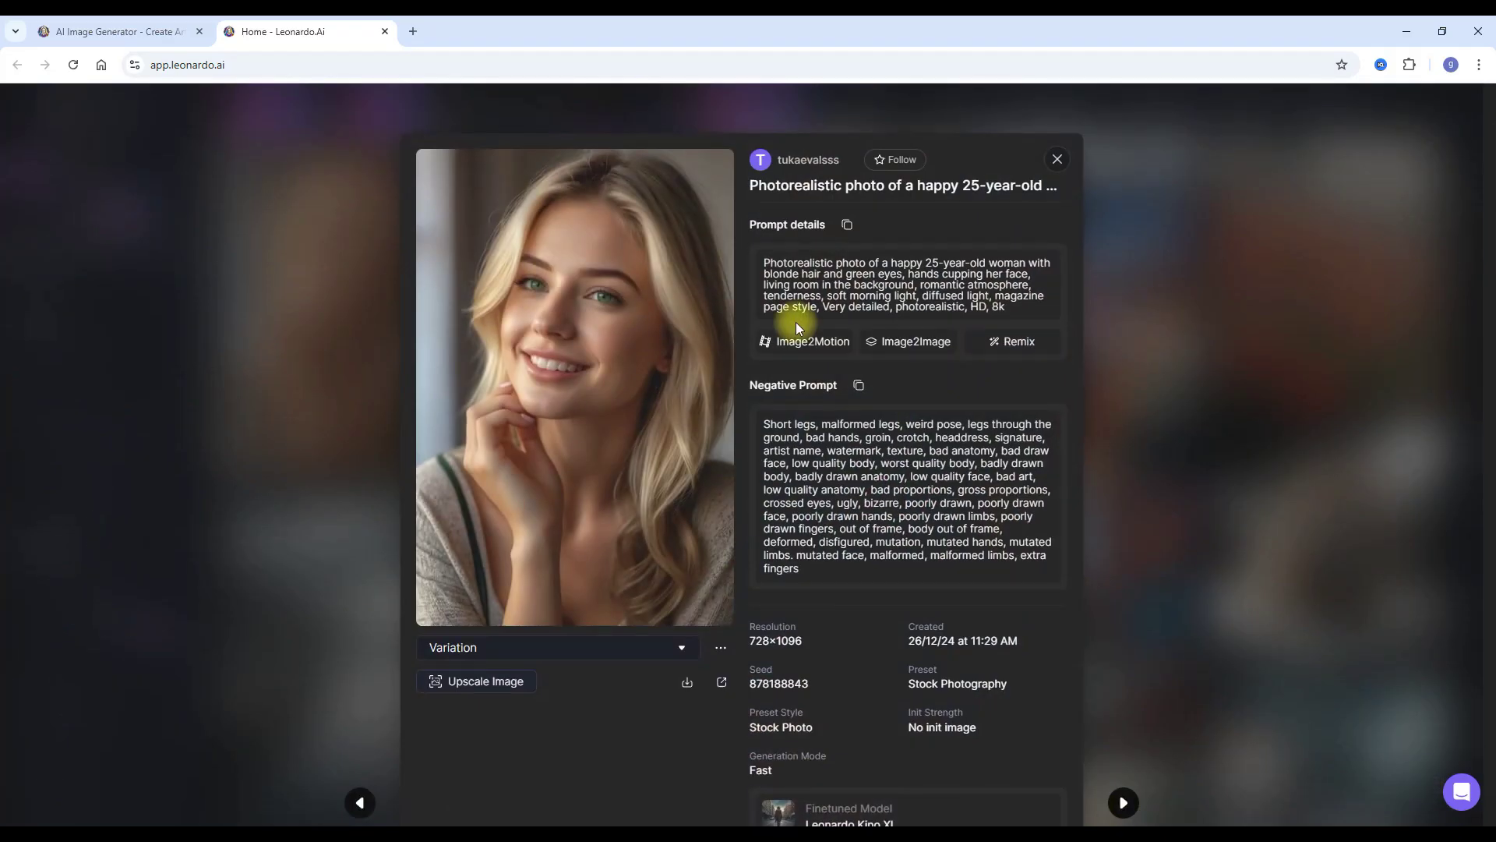
{"action": "left_click_drag", "start_coordinate": [1009, 307], "coordinate": [756, 267]}
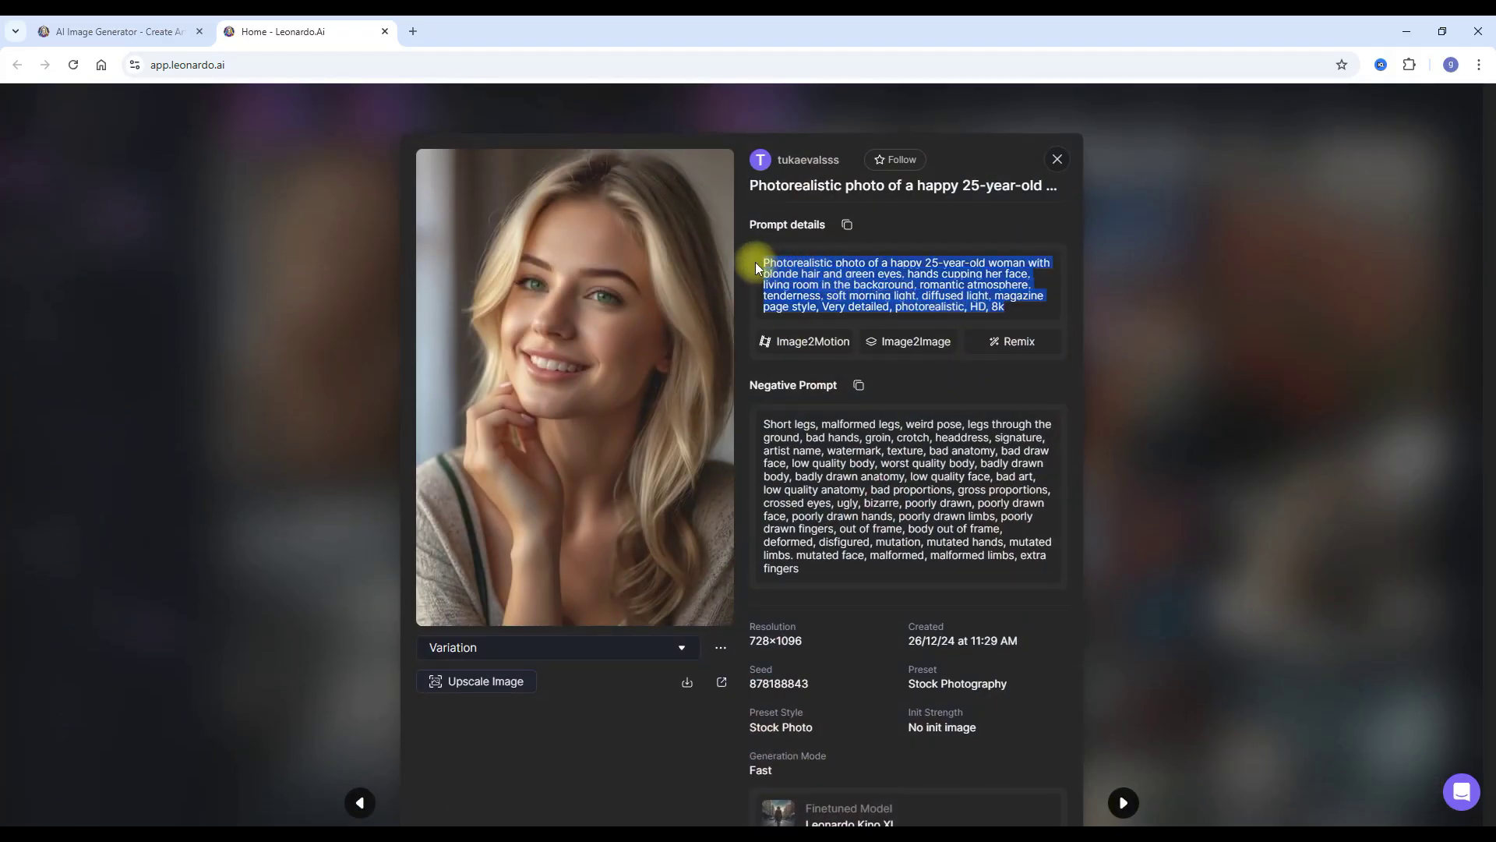
{"action": "left_click", "coordinate": [1430, 803]}
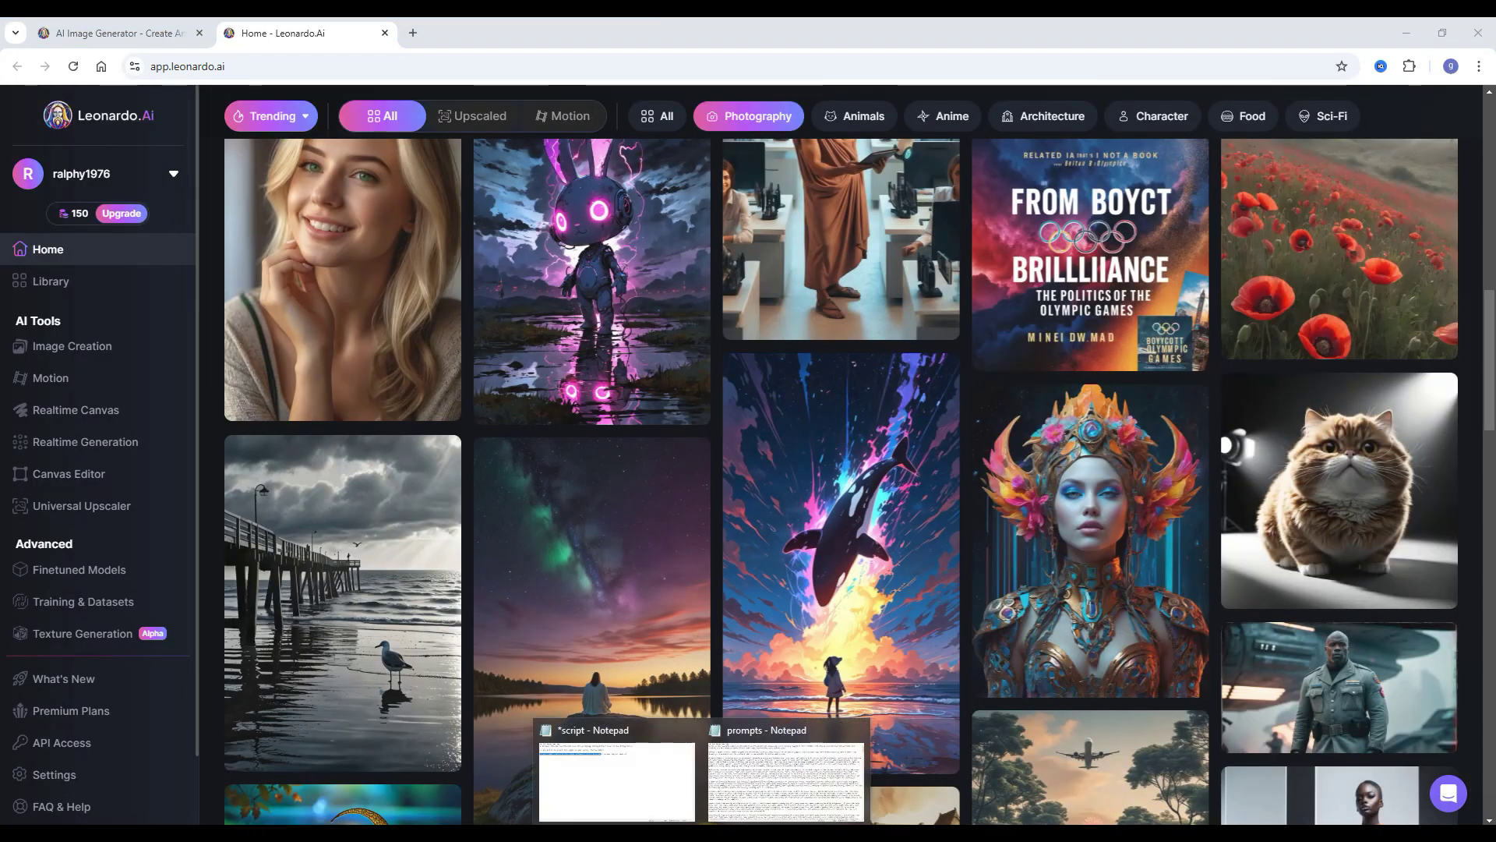
Look through the collected image prompts in the prompts text file
{"action": "left_click", "coordinate": [748, 761]}
{"action": "mouse_move", "coordinate": [1378, 248]}
{"action": "left_mouse_down"}
{"action": "mouse_move", "coordinate": [1393, 592]}
{"action": "mouse_move", "coordinate": [1376, 251]}
{"action": "left_mouse_up"}
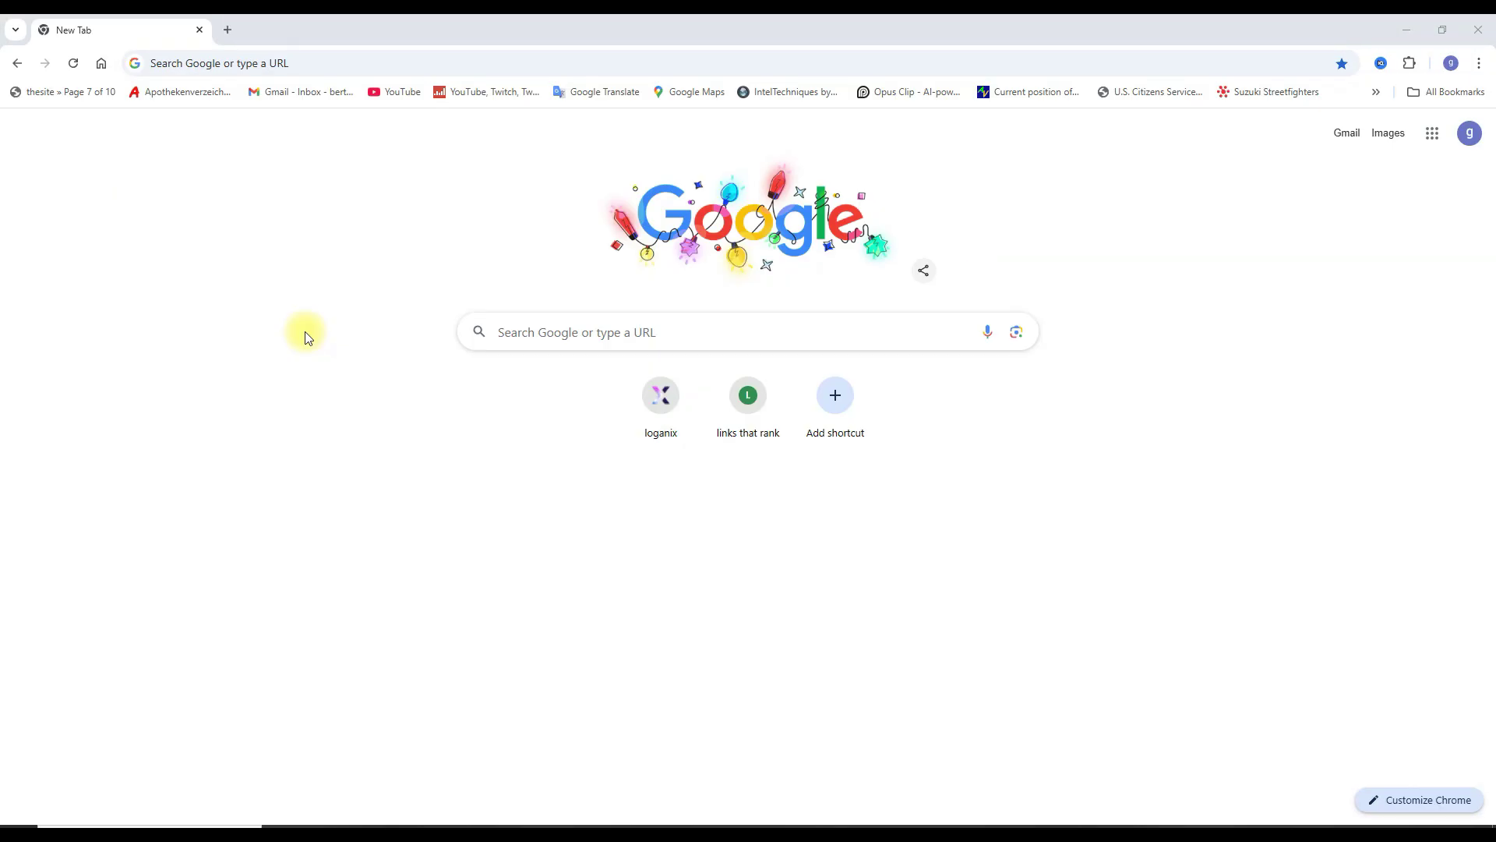
Search Google for "notebooklm" and open the Google NotebookLM site
{"action": "left_click", "coordinate": [529, 337]}
{"action": "type", "text": "notebooklm"}
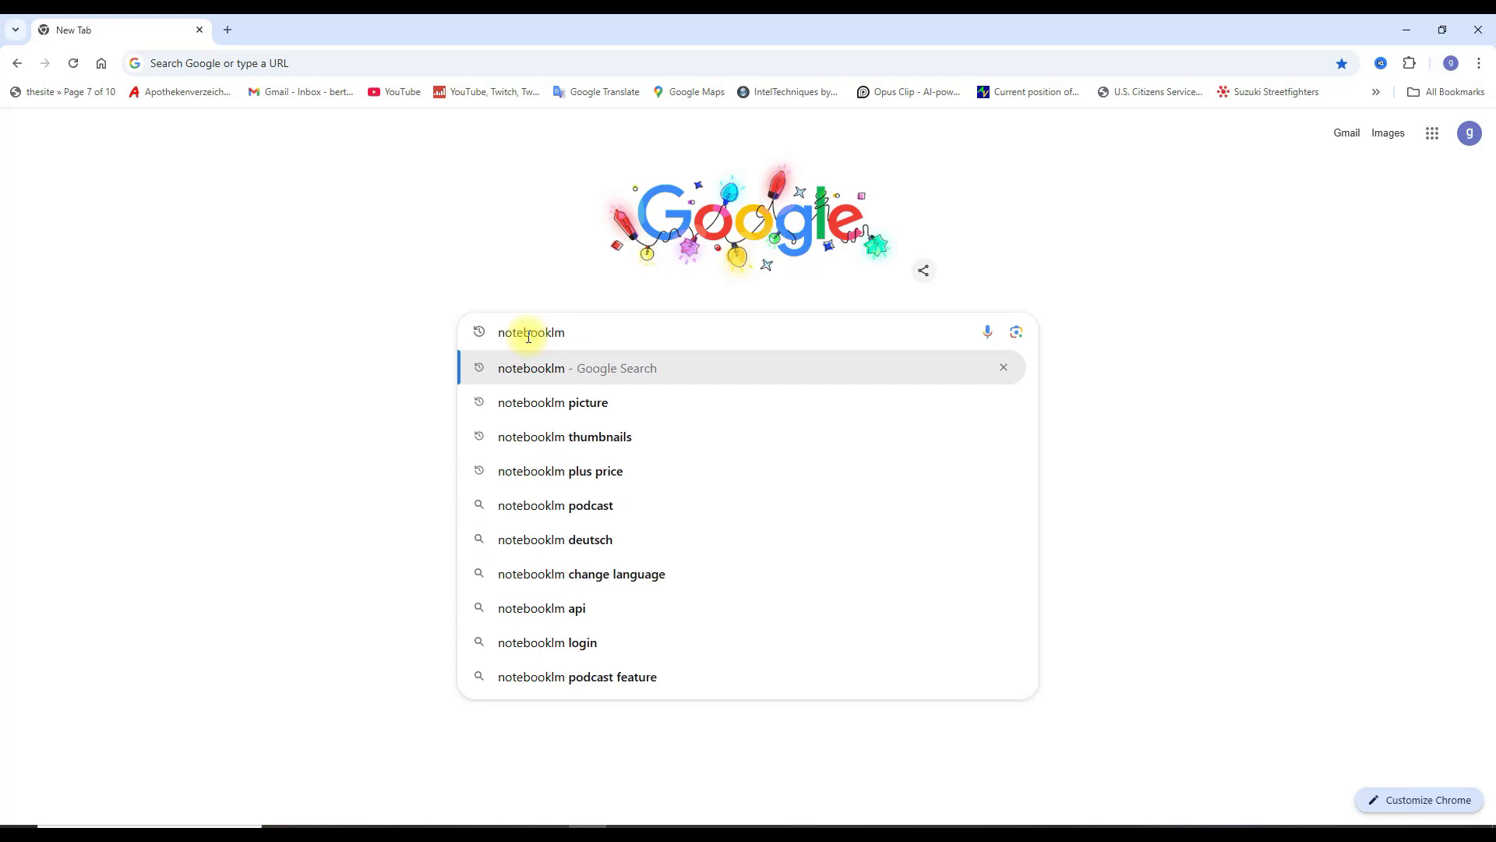
{"action": "key", "text": "Return"}
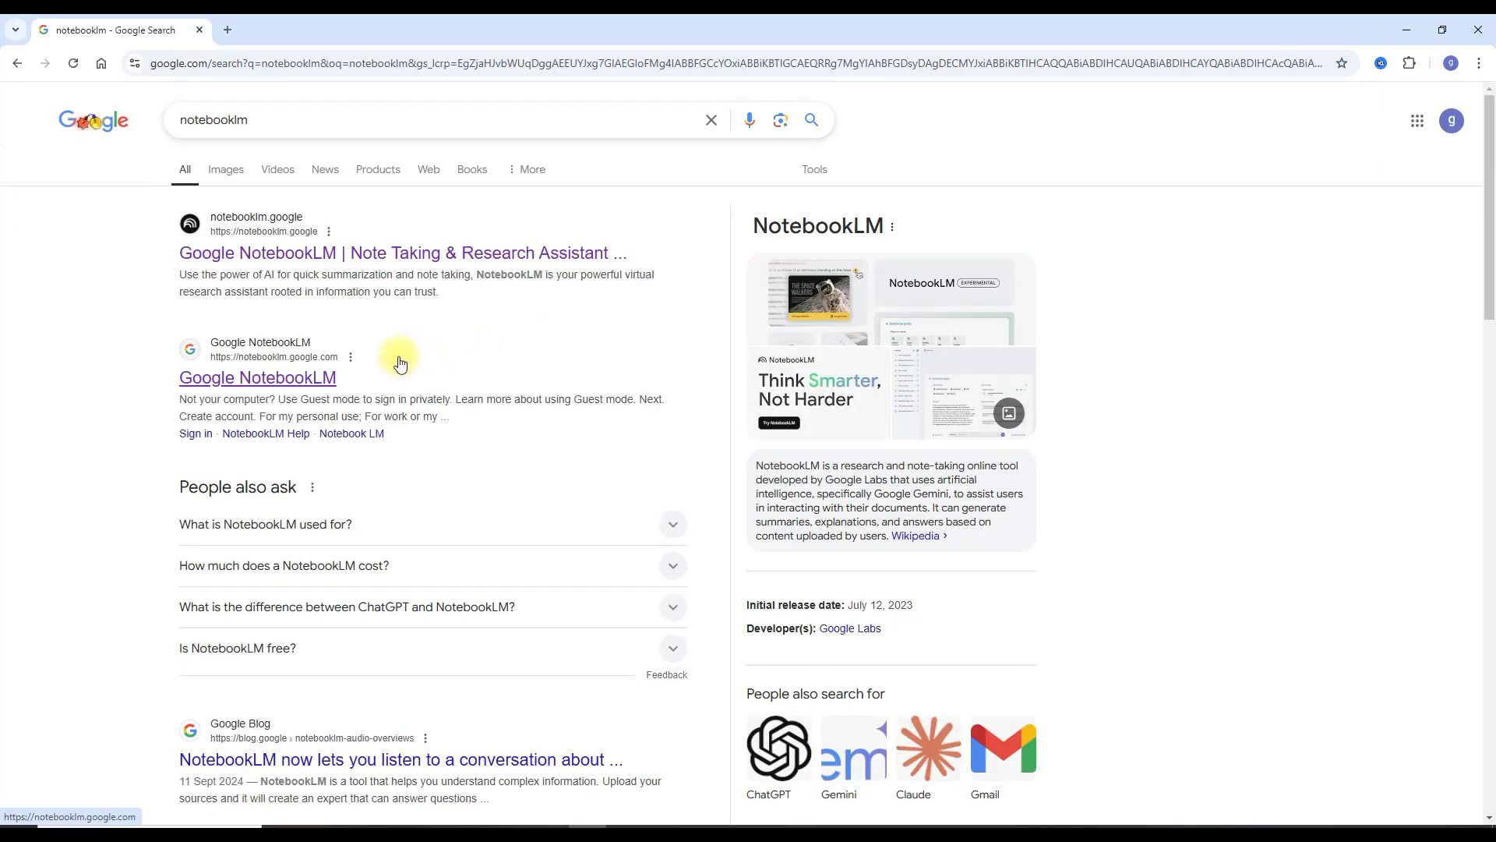
{"action": "left_click", "coordinate": [302, 380]}
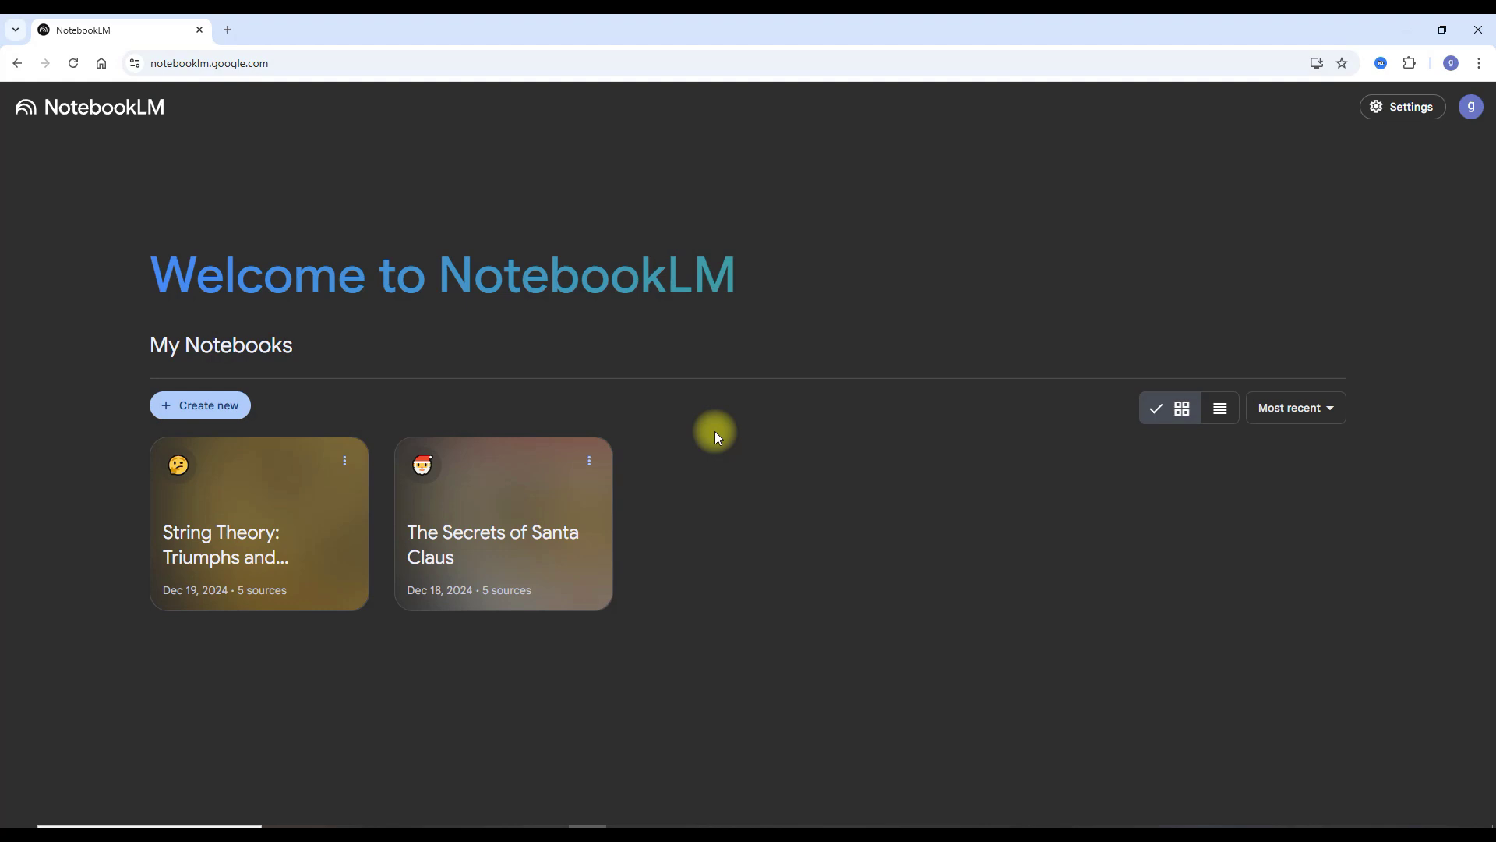
Create a new notebook and upload the prompts text file from the Desktop as its source
{"action": "left_click", "coordinate": [211, 413]}
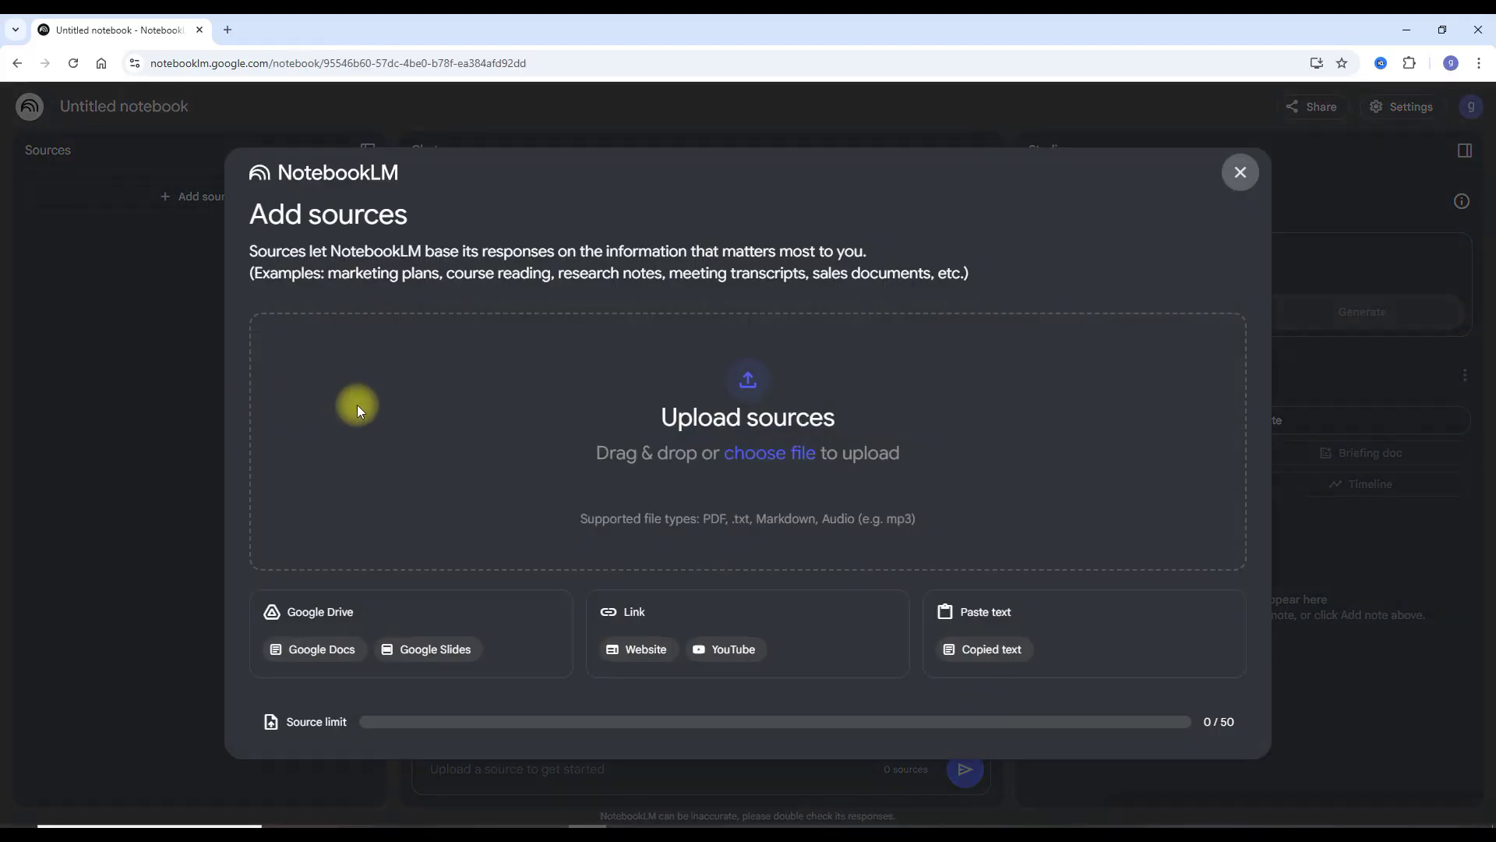
{"action": "left_click", "coordinate": [761, 457]}
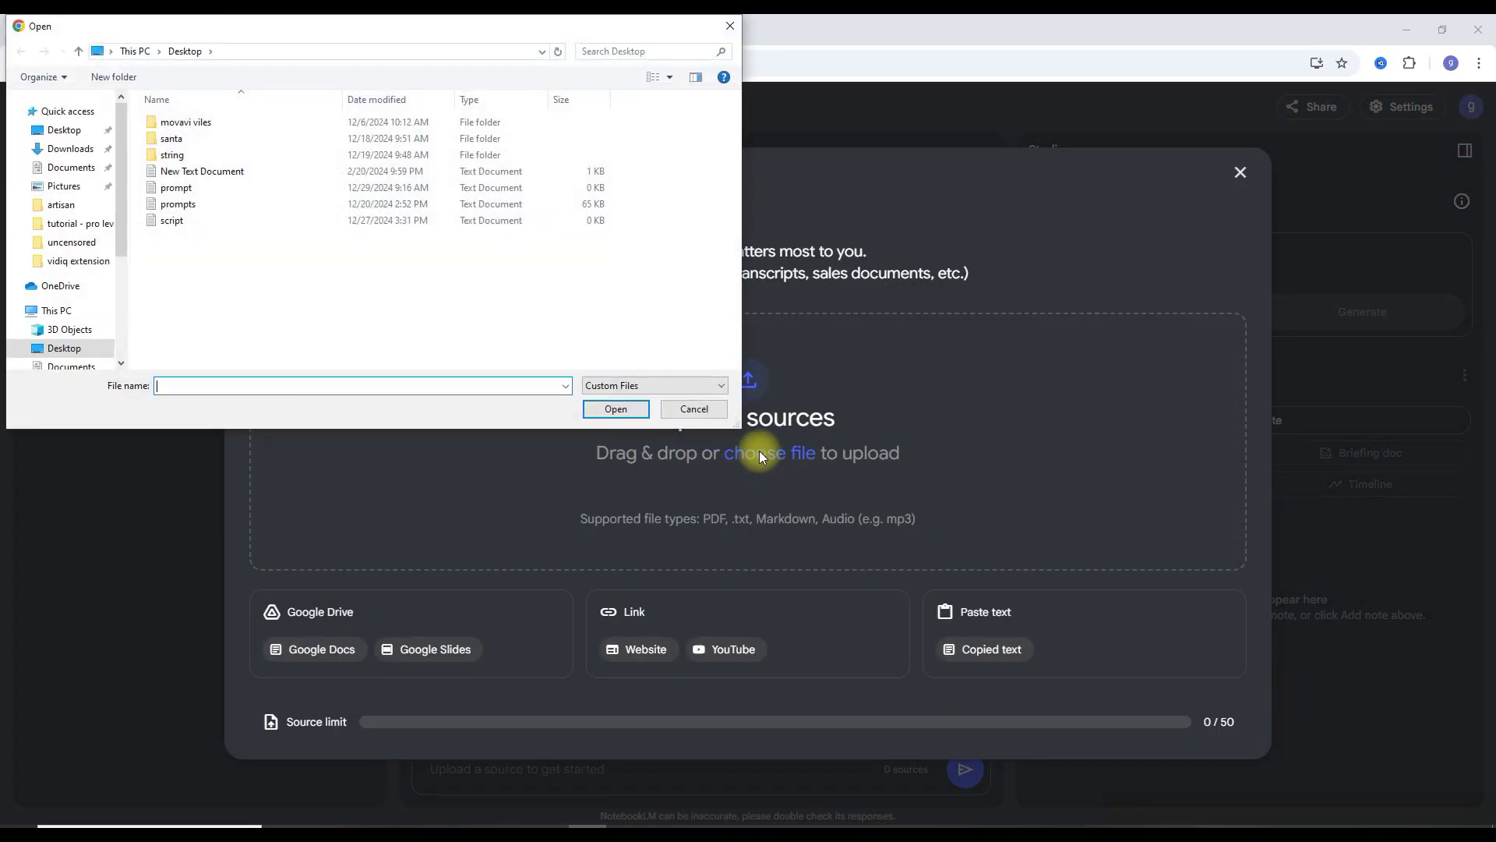
{"action": "left_click", "coordinate": [187, 206]}
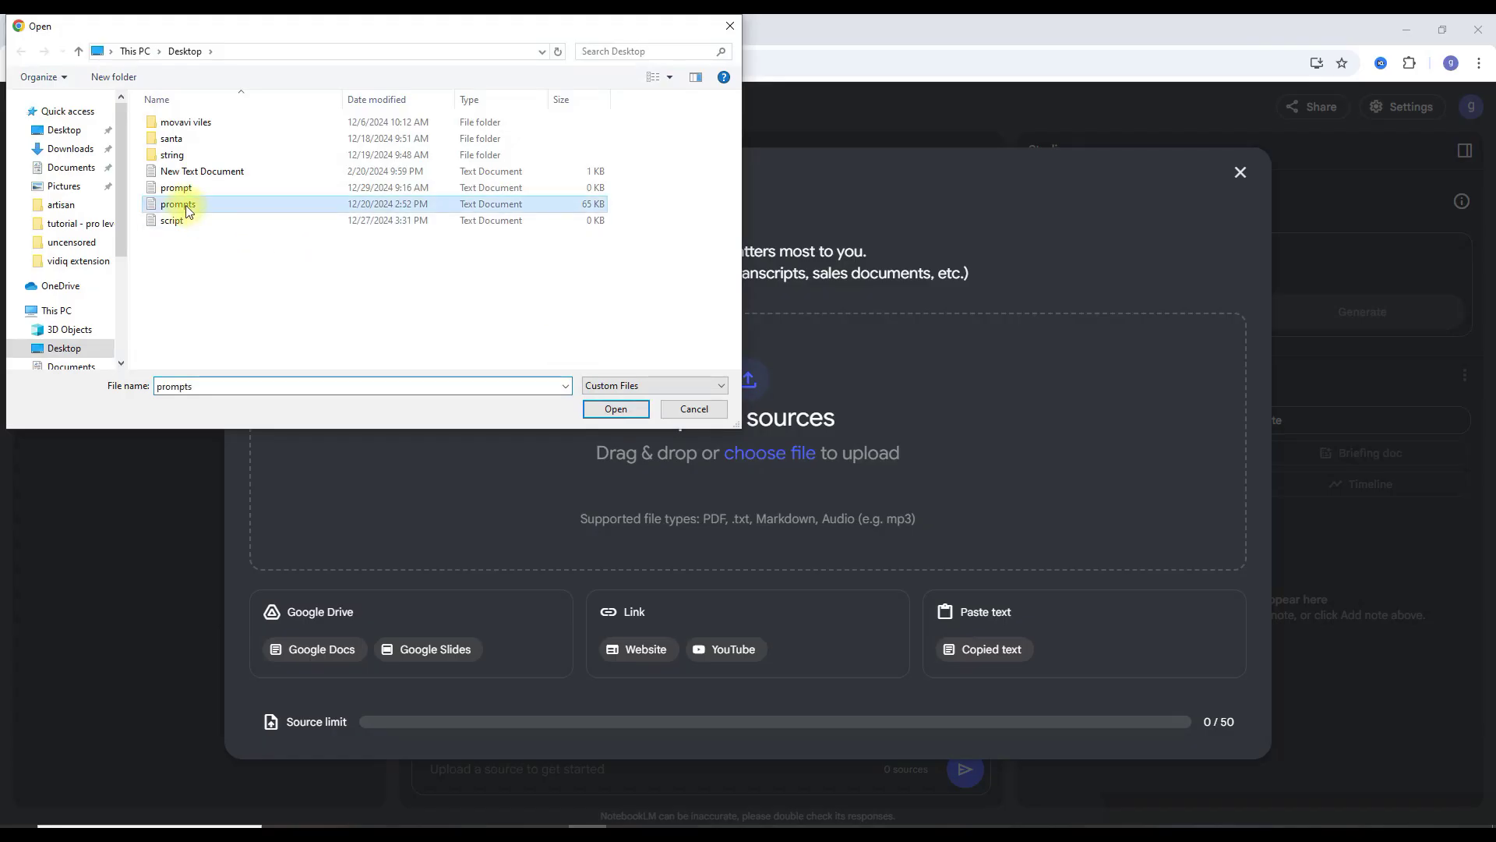
{"action": "left_click", "coordinate": [614, 407]}
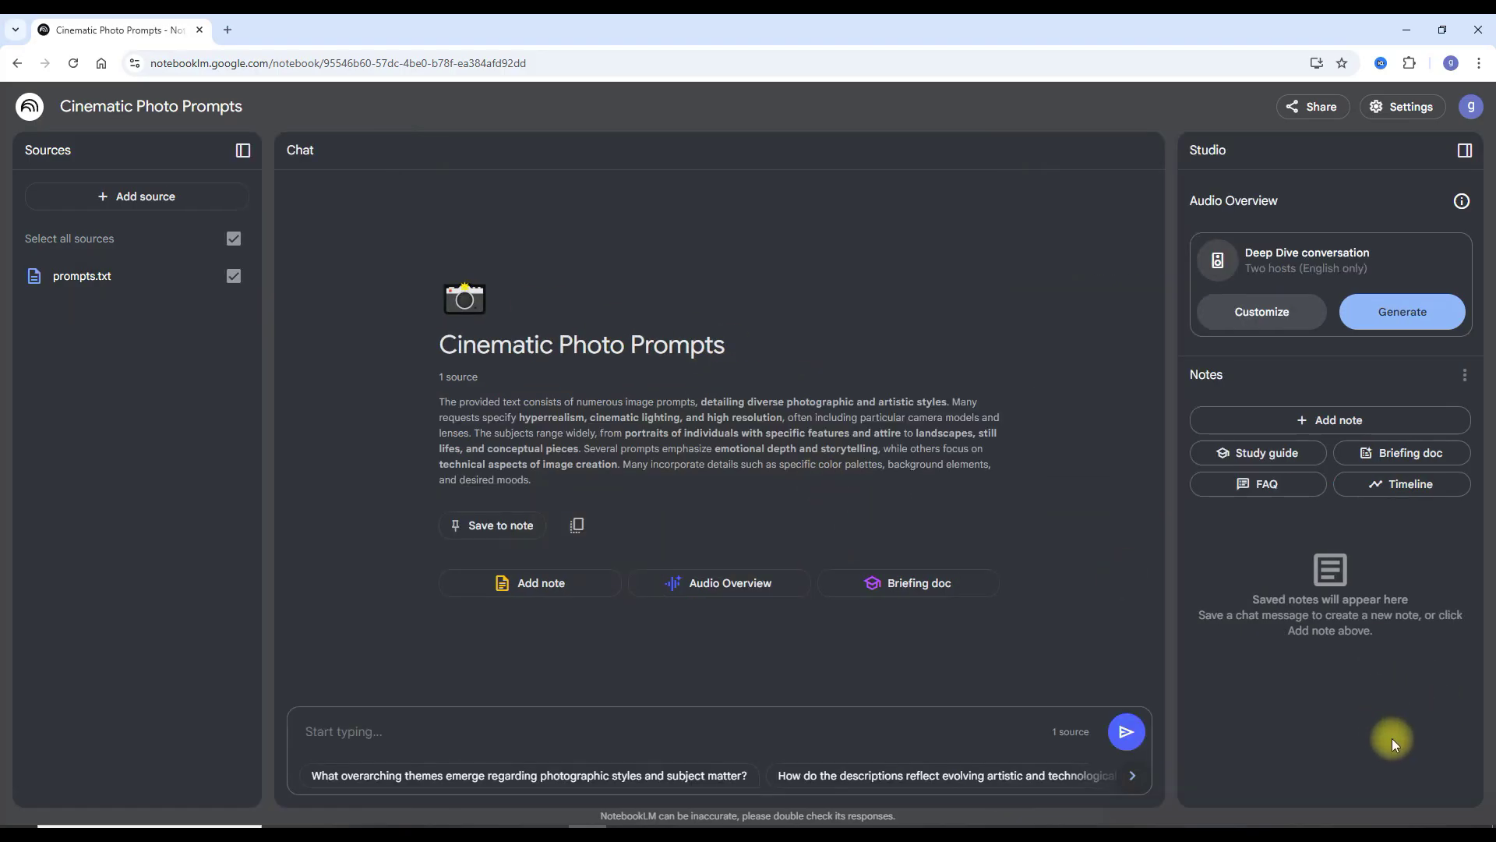
Ask the notebook chat "can you suggest a method to write prompt following the best logical sequence?"
{"action": "left_click", "coordinate": [759, 729]}
{"action": "type", "text": "can you suggest a method to write prompt following the best logical sequence?"}
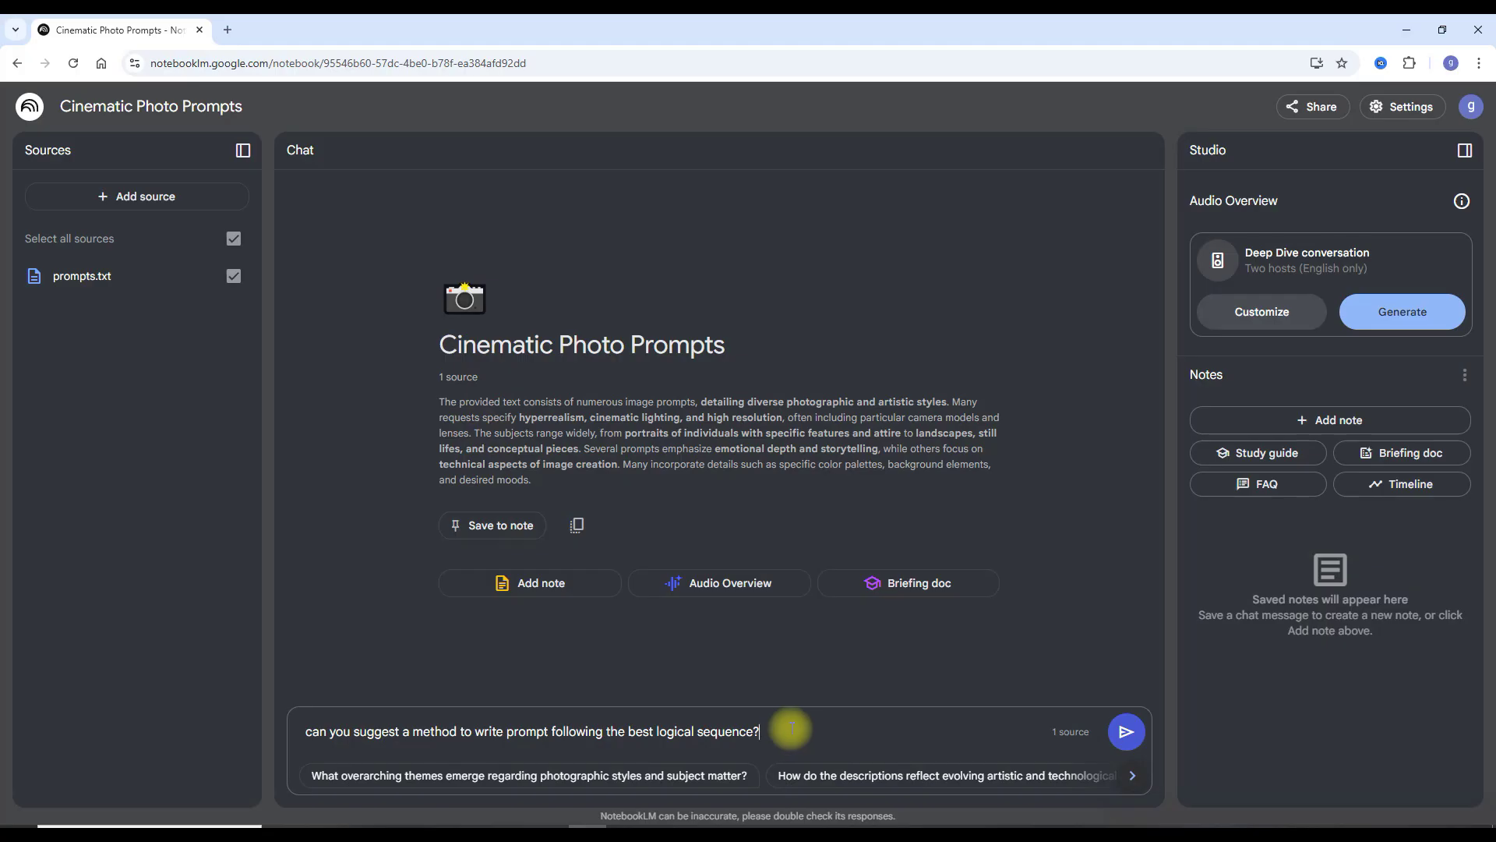
{"action": "left_click", "coordinate": [1124, 728]}
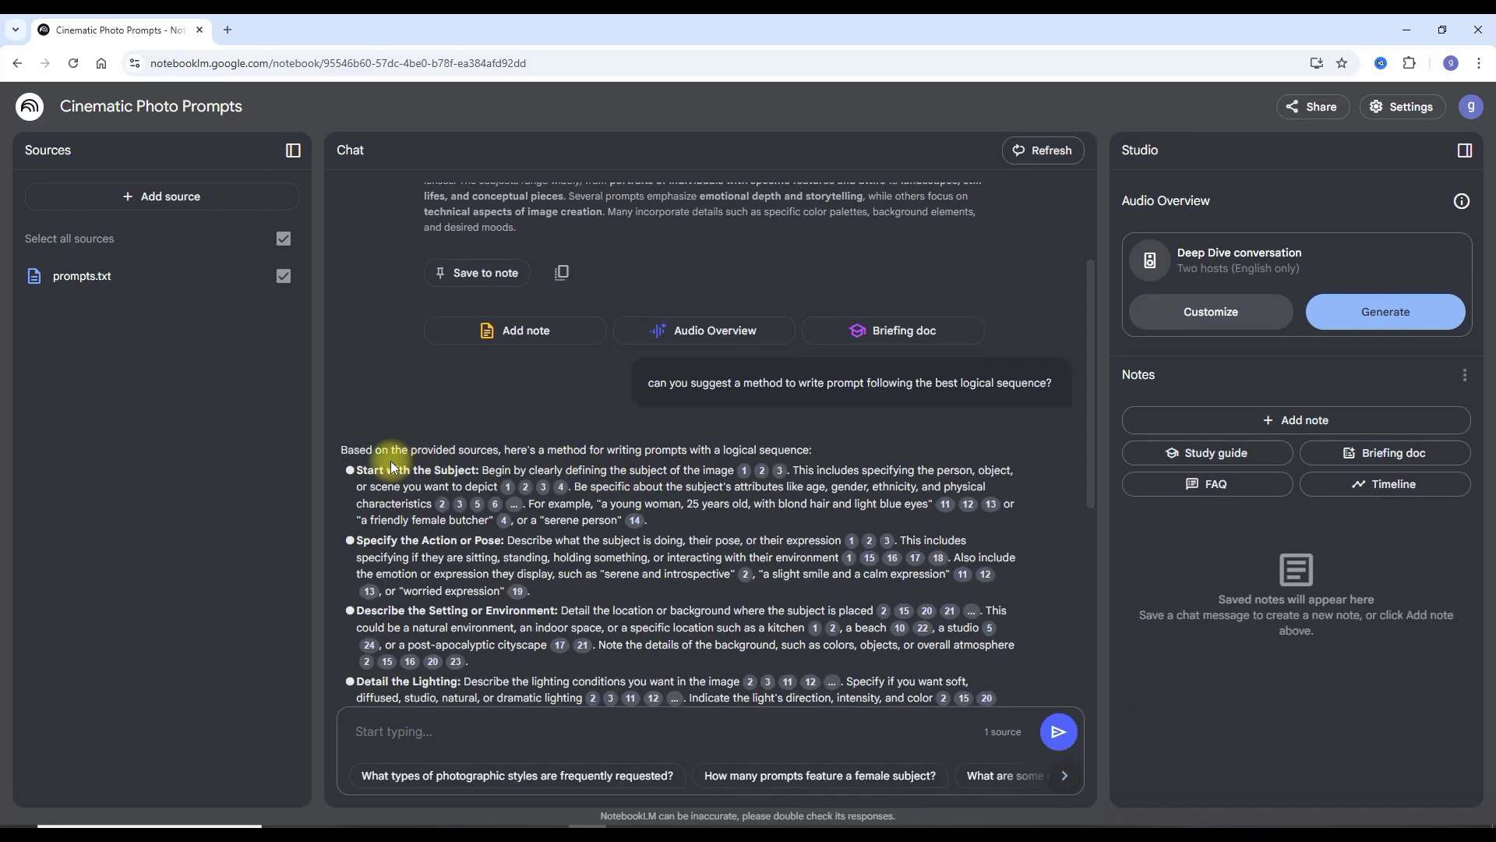
Read through the chat answer describing the logical sequence for writing image prompts
{"action": "scroll", "coordinate": [442, 446], "scroll_direction": "down", "scroll_amount": 2}
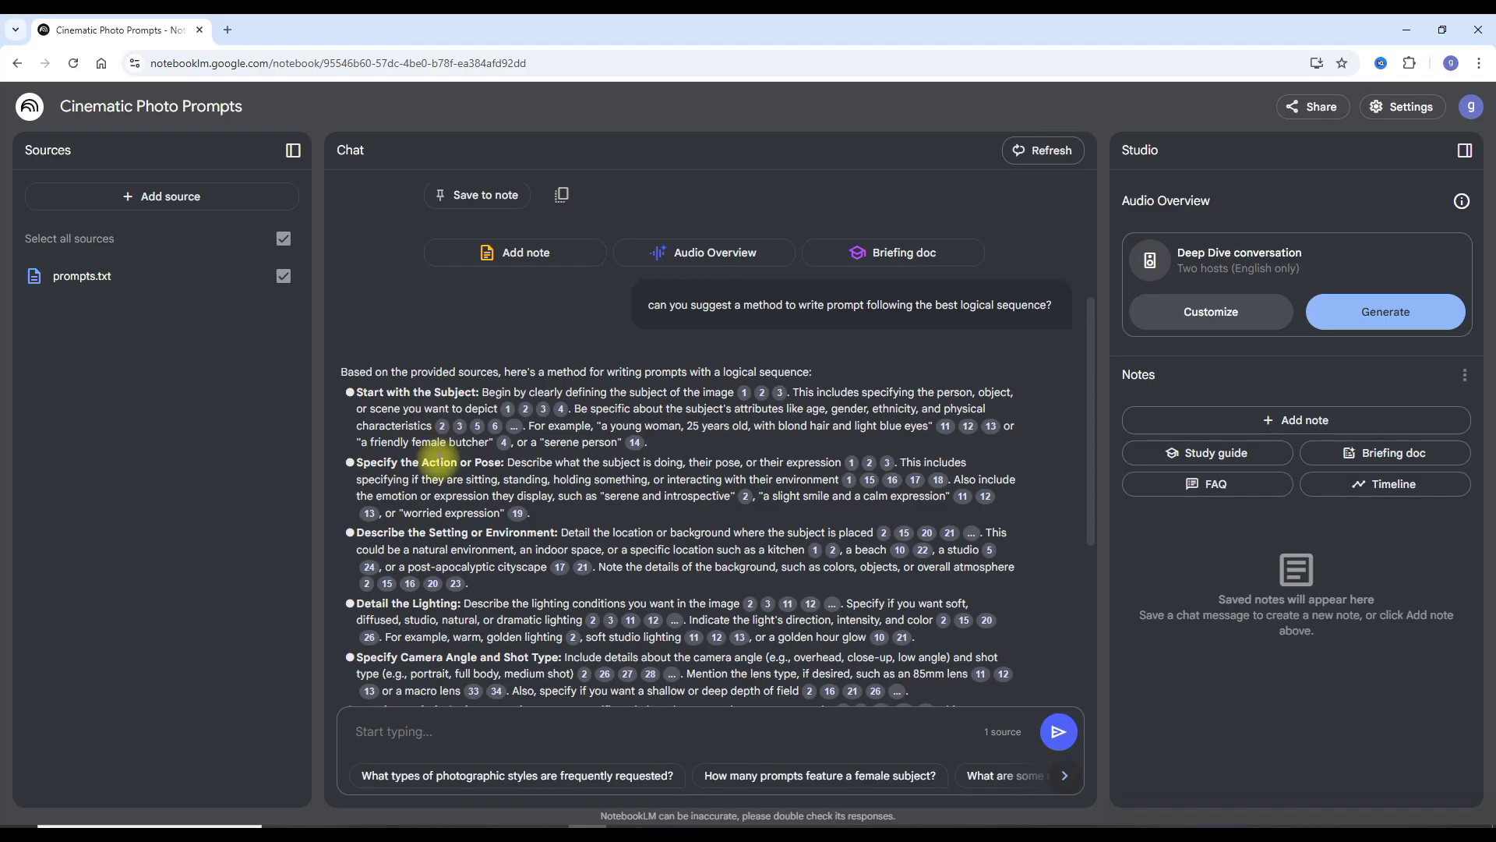
{"action": "scroll", "coordinate": [438, 460], "scroll_direction": "down", "scroll_amount": 2}
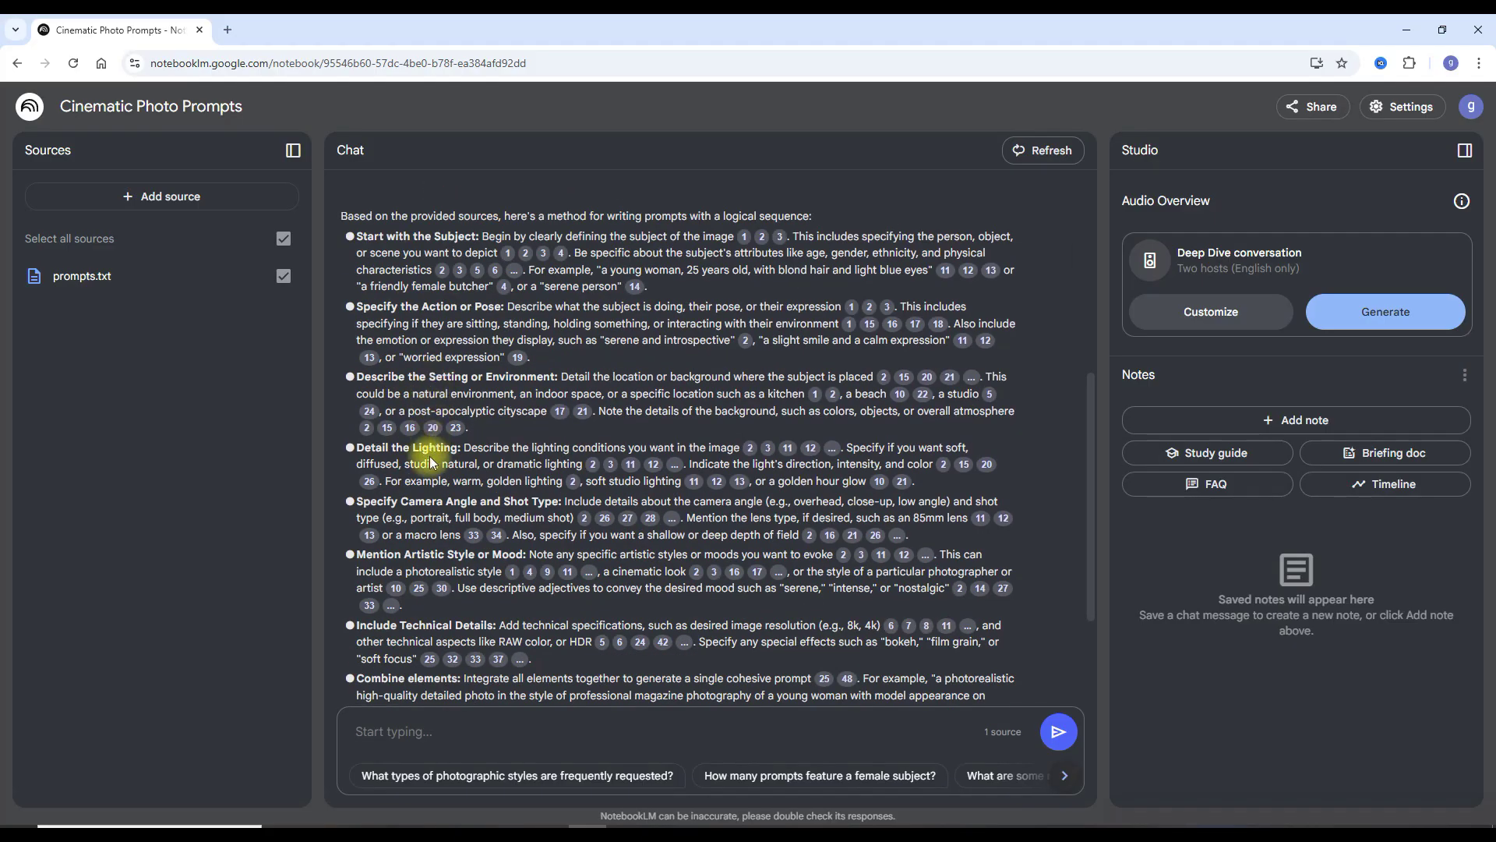
{"action": "scroll", "coordinate": [397, 537], "scroll_direction": "down", "scroll_amount": 1}
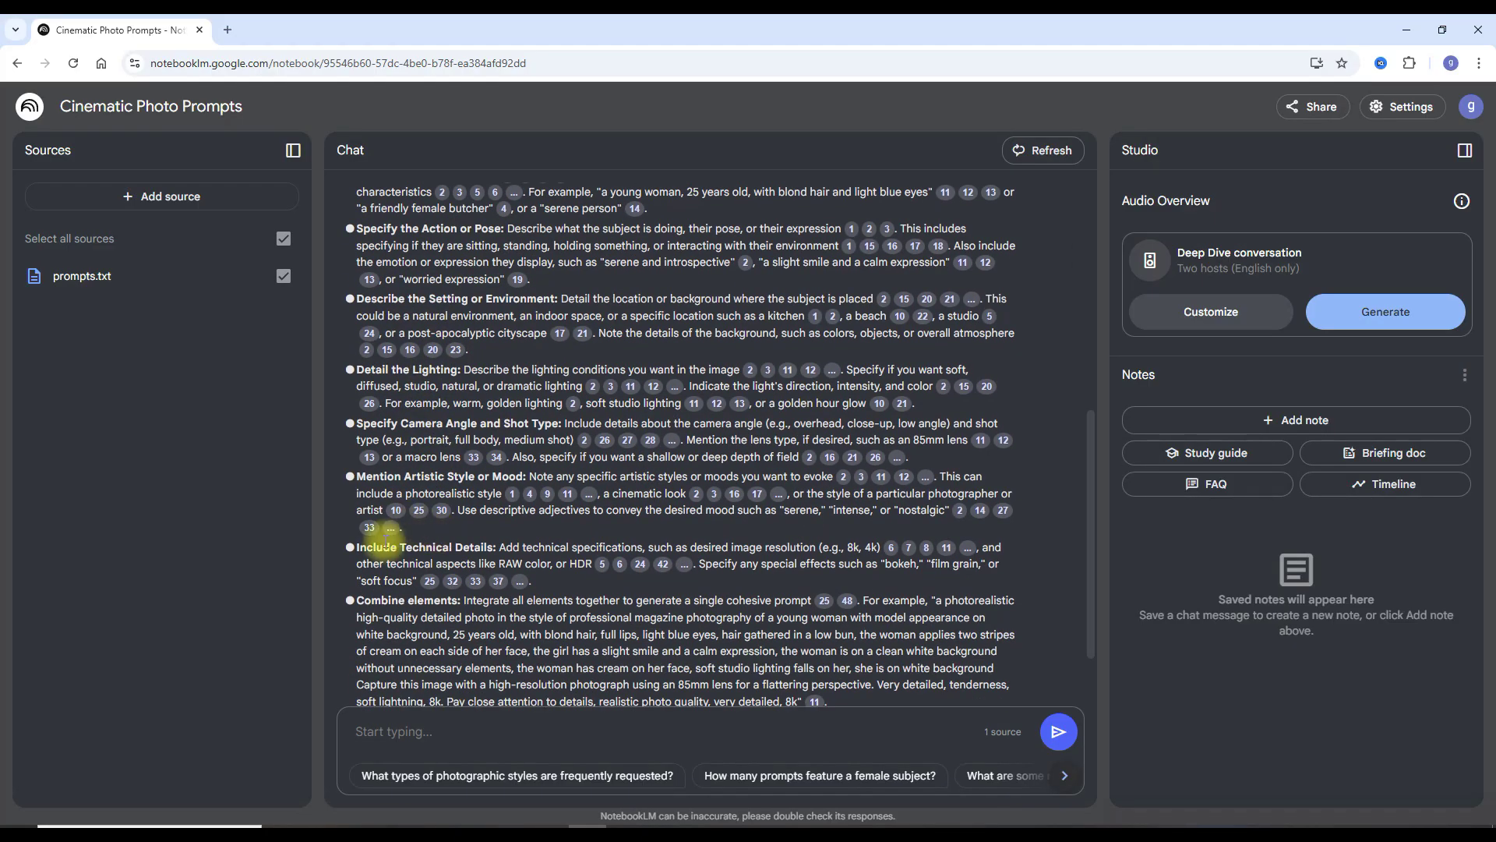
{"action": "scroll", "coordinate": [460, 545], "scroll_direction": "down", "scroll_amount": 1}
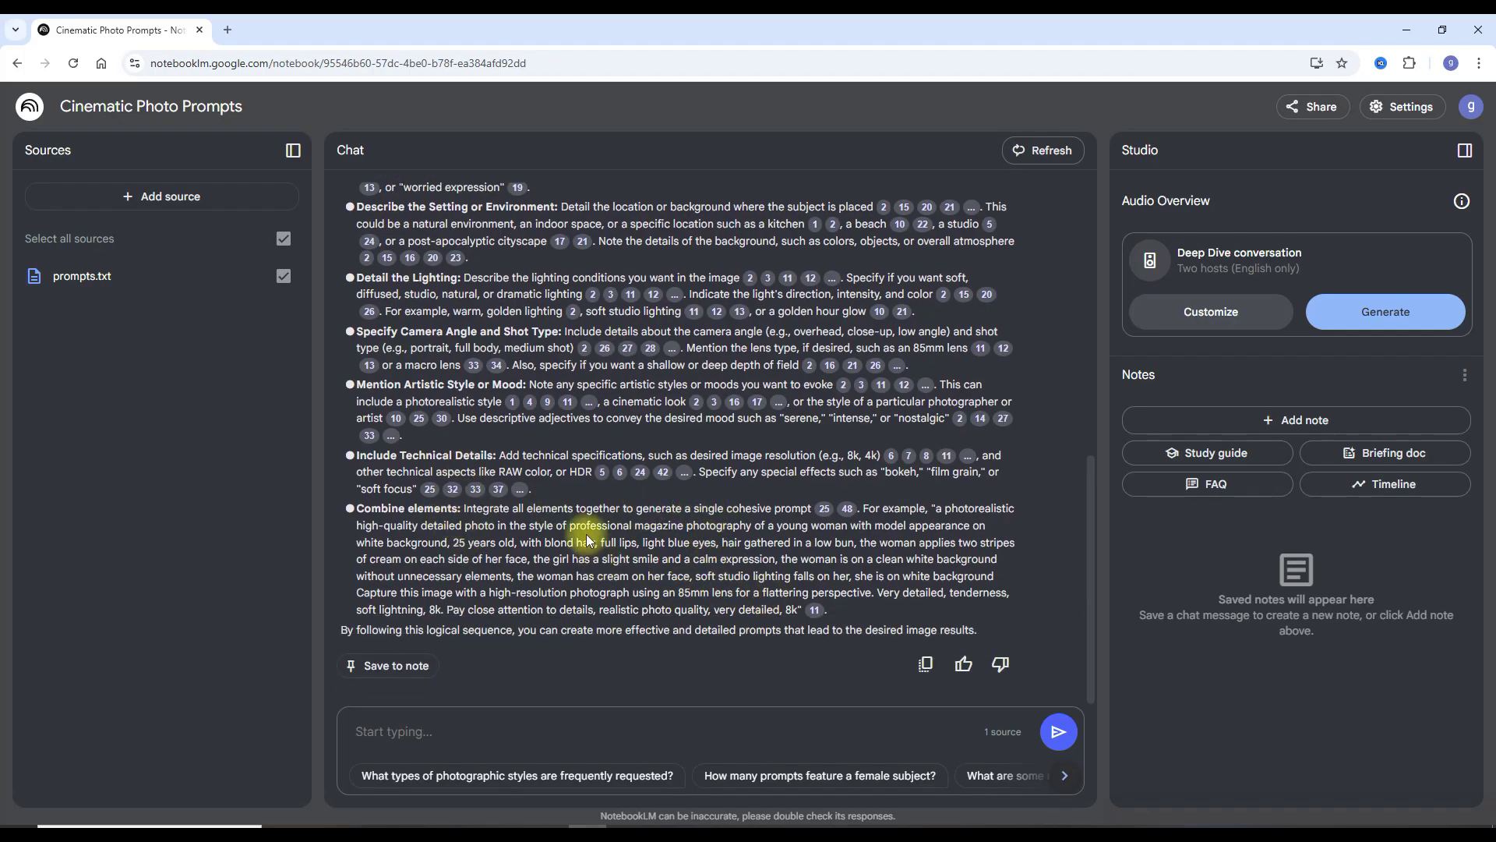
{"action": "scroll", "coordinate": [588, 540], "scroll_direction": "up", "scroll_amount": 4}
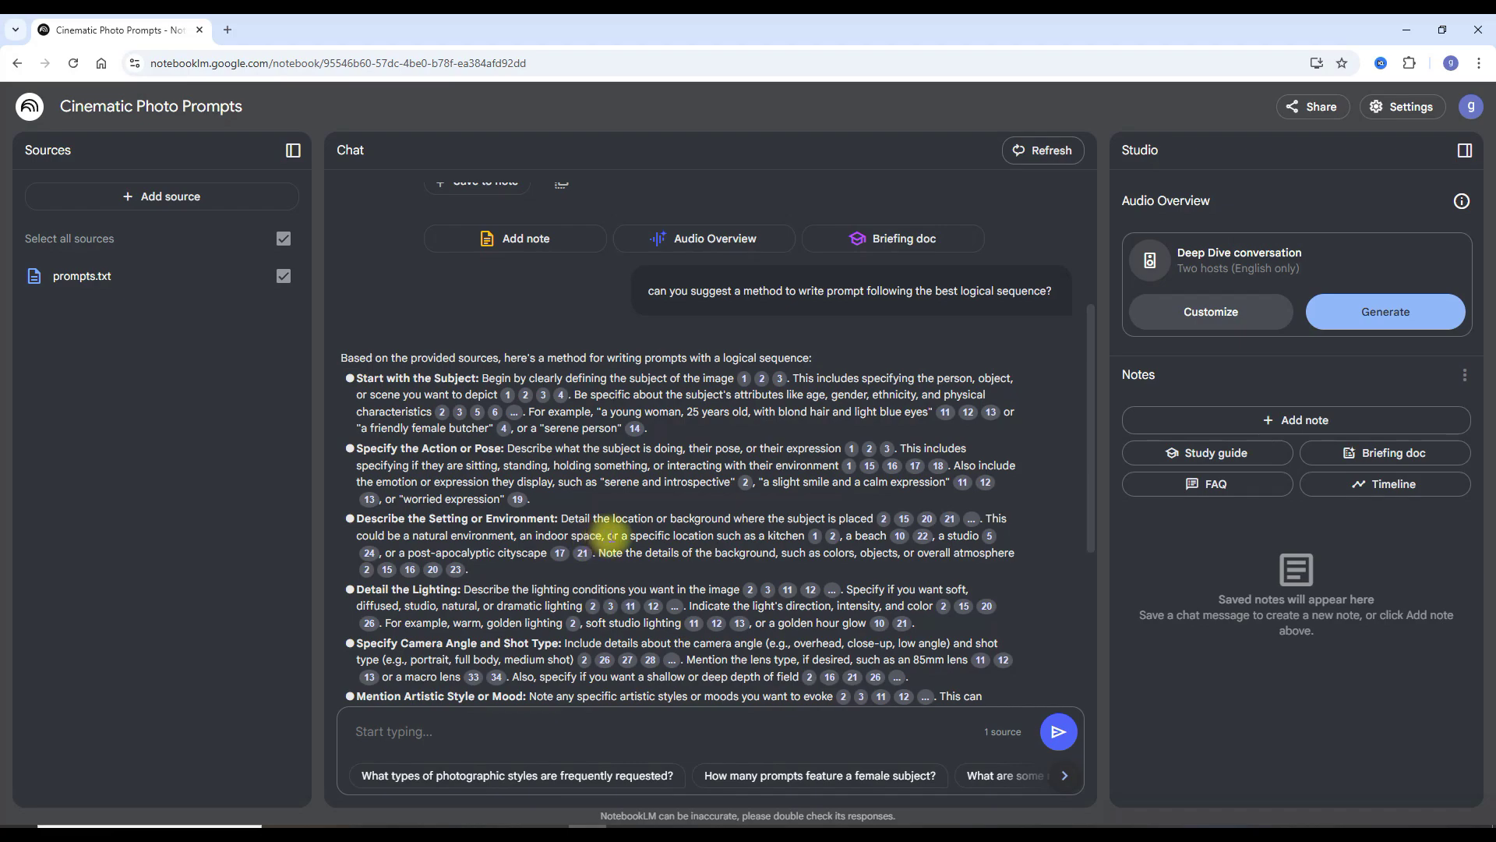
{"action": "scroll", "coordinate": [608, 535], "scroll_direction": "down", "scroll_amount": 2}
Check the uploaded prompts text file in Notepad and return to the notebook
{"action": "mouse_move", "coordinate": [701, 826]}
{"action": "left_click", "coordinate": [764, 773]}
{"action": "left_click_drag", "start_coordinate": [1373, 261], "coordinate": [1379, 228]}
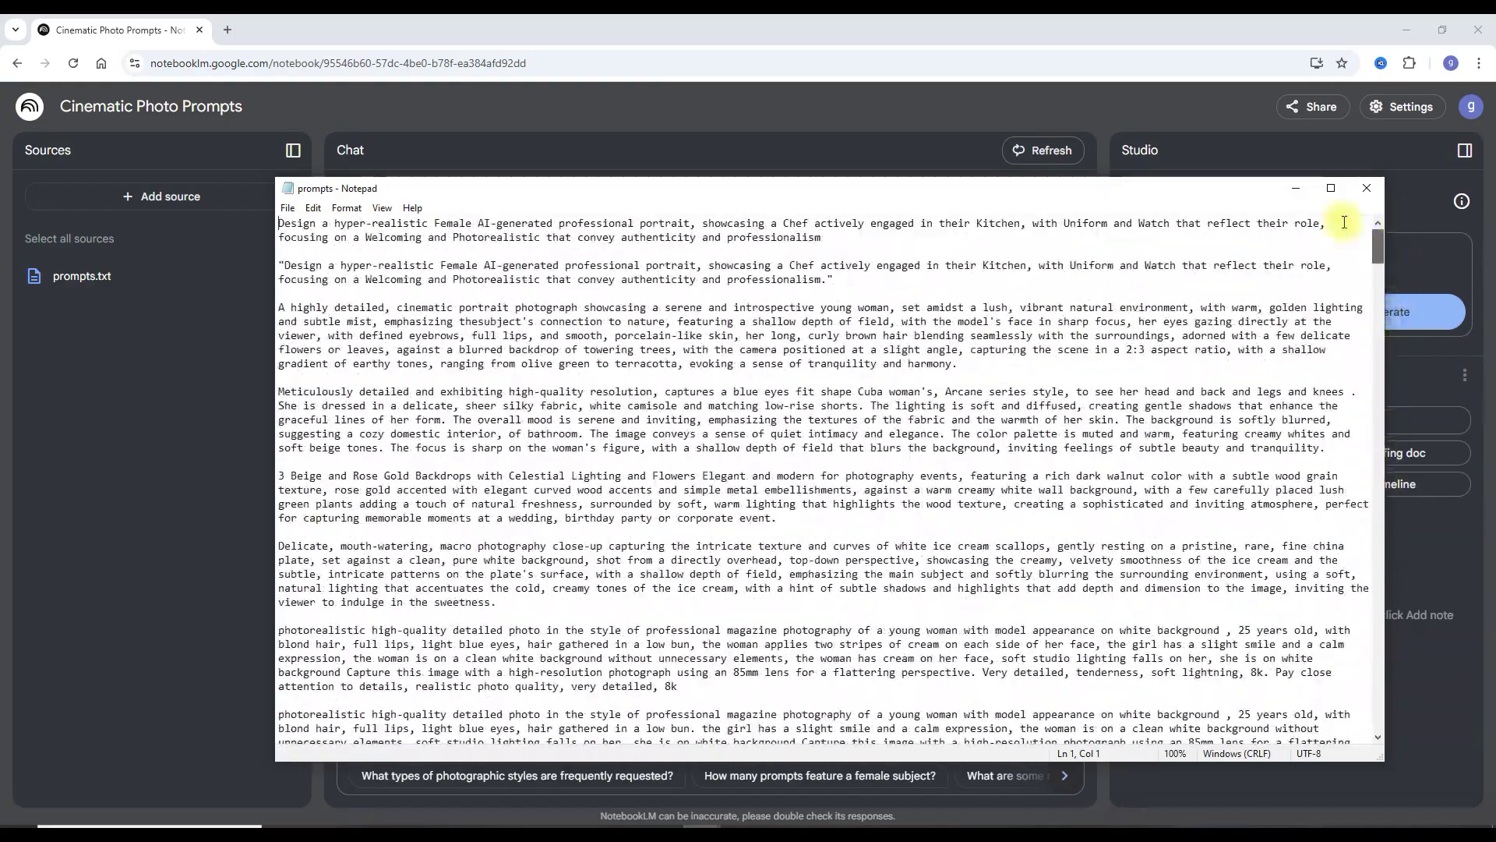
{"action": "left_click", "coordinate": [1295, 188]}
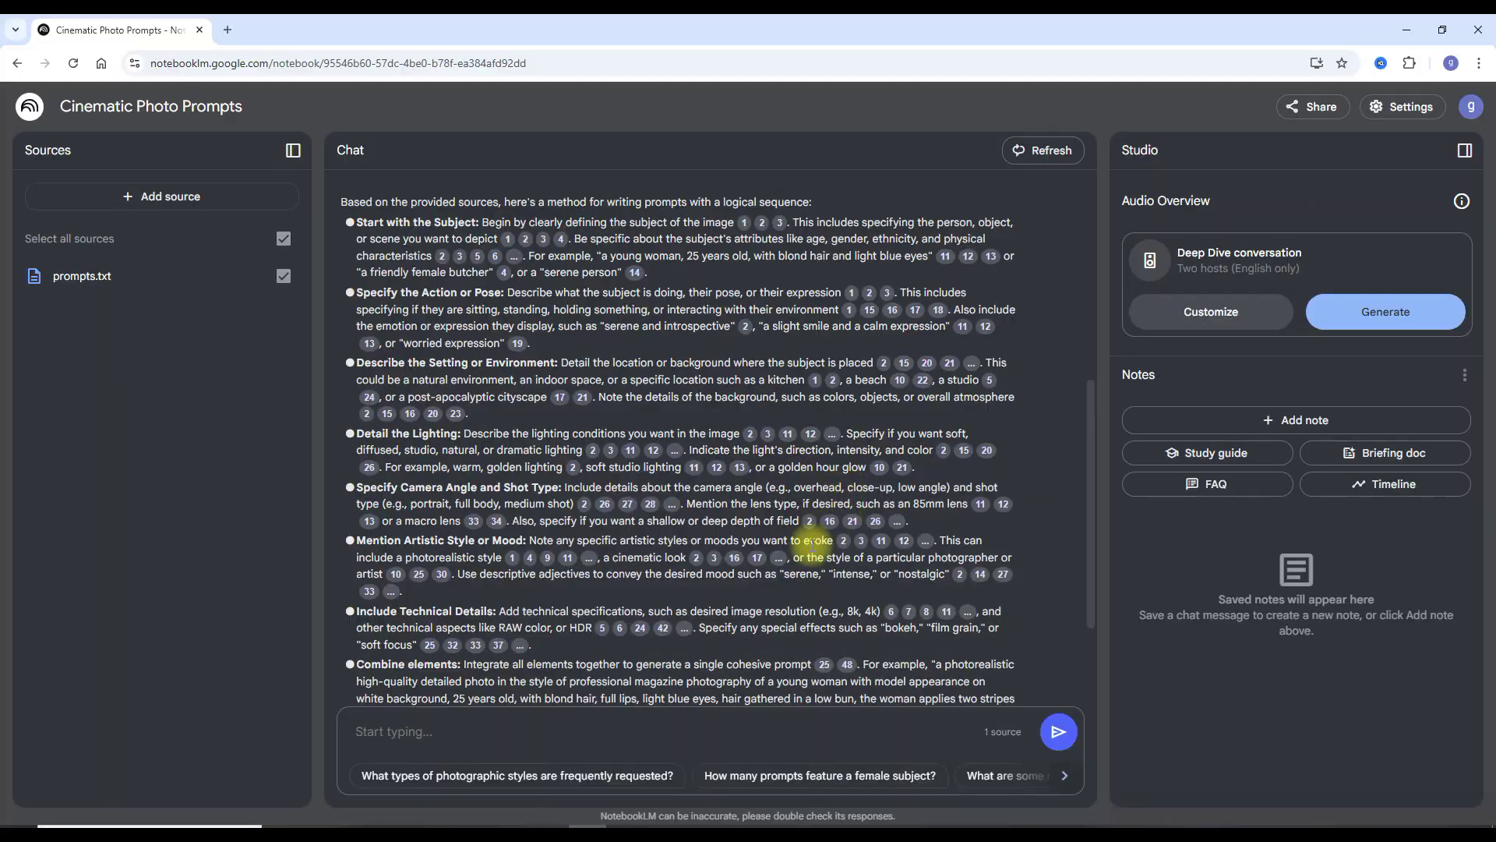
Save the chat answer on prompt sequence as a note and view the saved note's full text
{"action": "scroll", "coordinate": [971, 524], "scroll_direction": "down", "scroll_amount": 2}
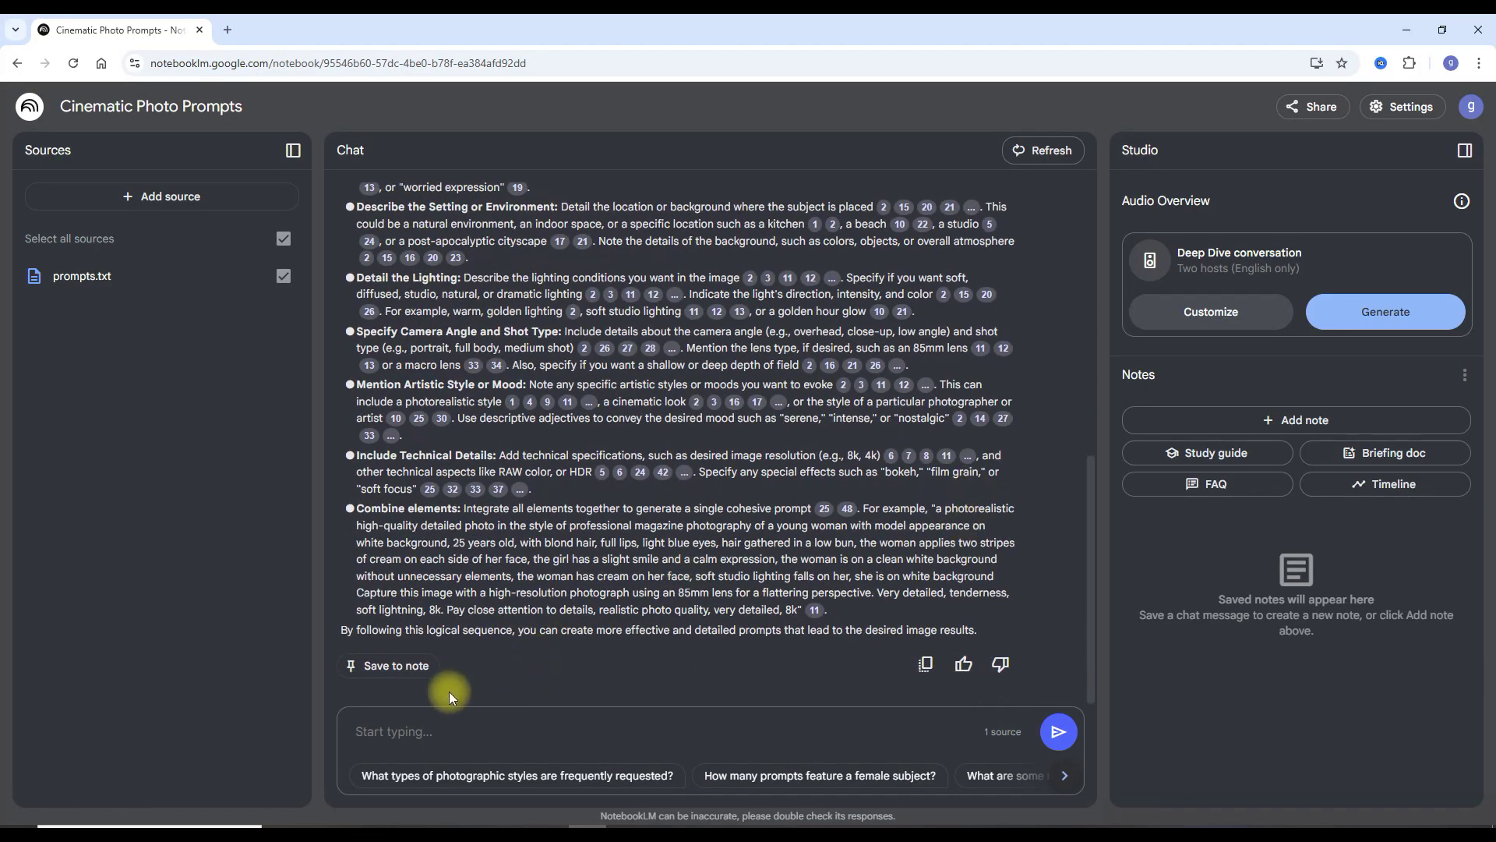
{"action": "left_click", "coordinate": [394, 667]}
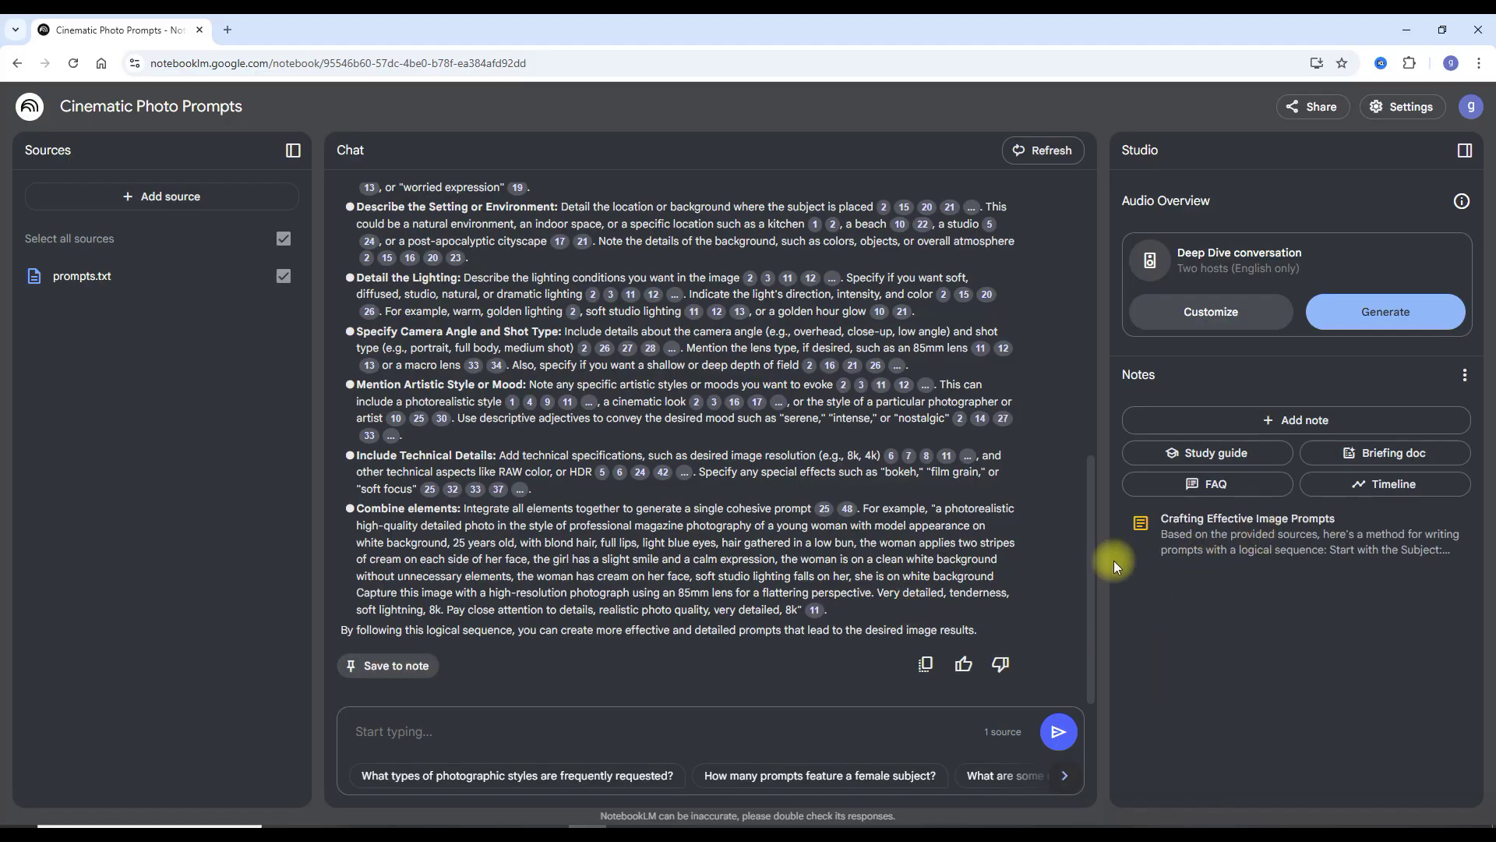
{"action": "left_click", "coordinate": [1239, 522]}
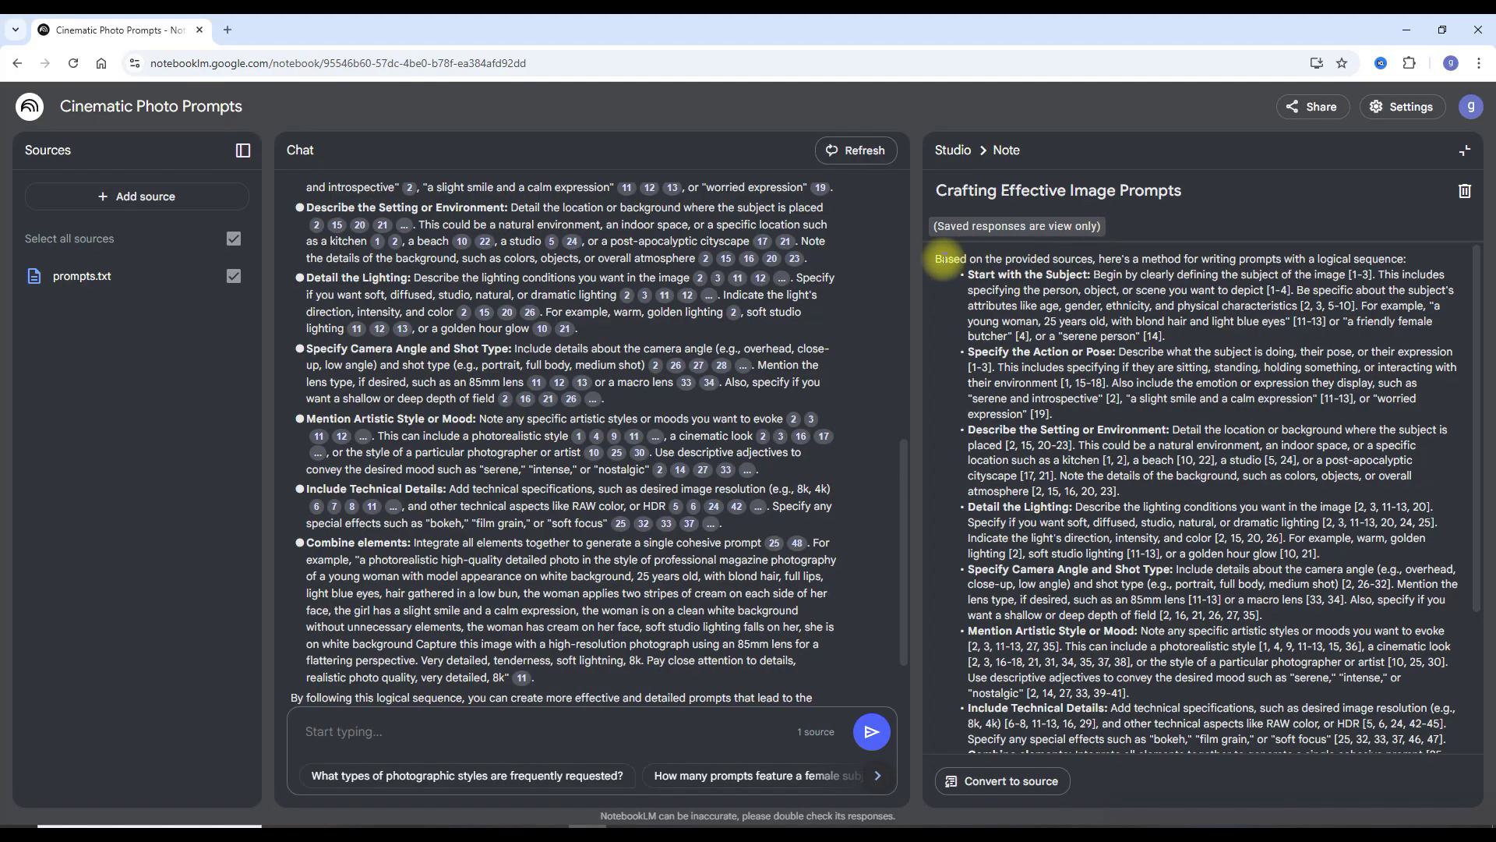
{"action": "left_click_drag", "start_coordinate": [938, 258], "coordinate": [1159, 742]}
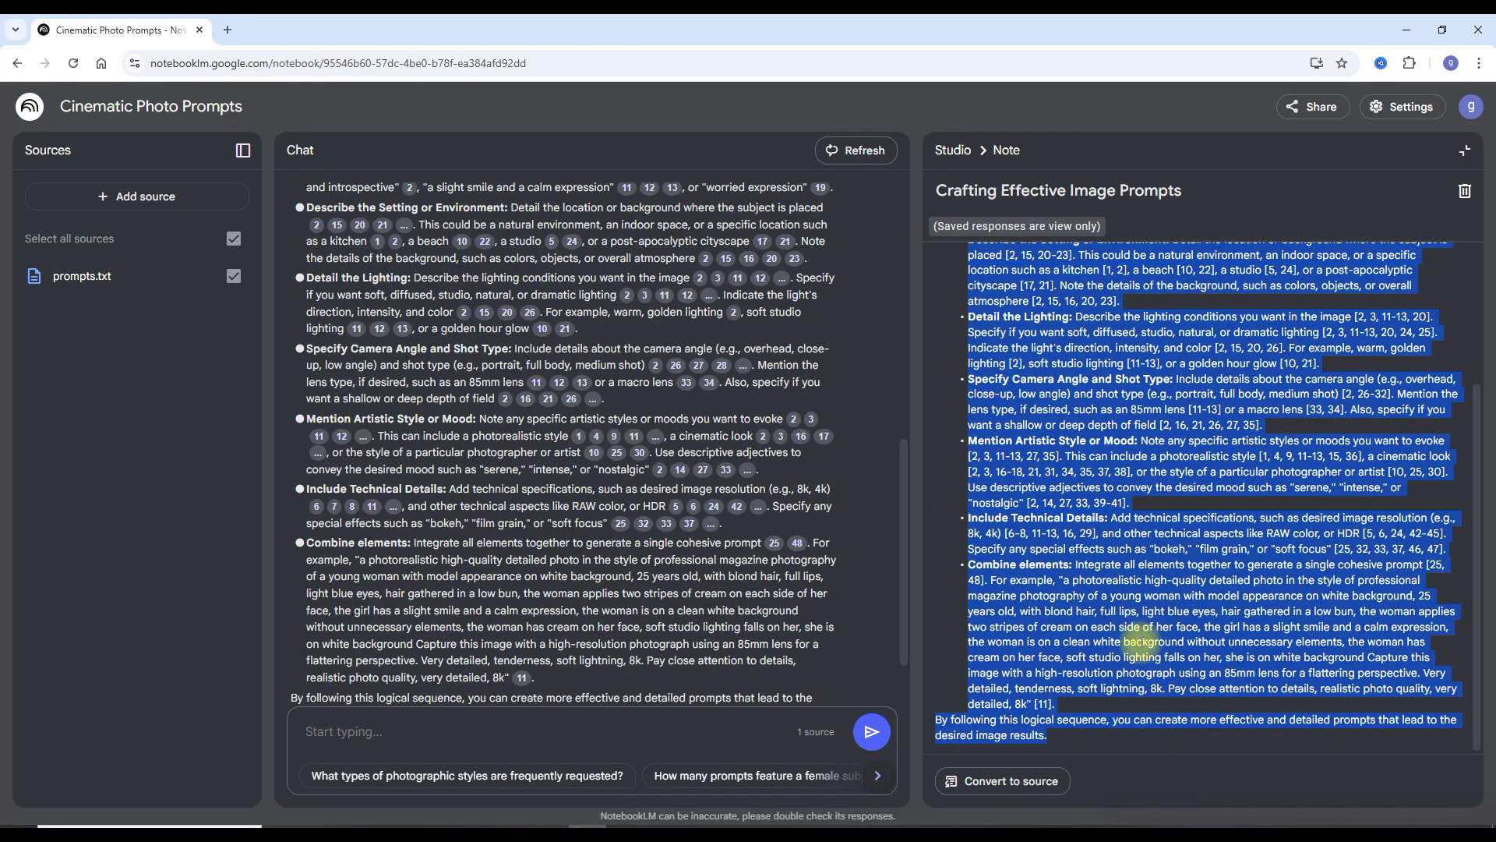
{"action": "key", "text": "Escape"}
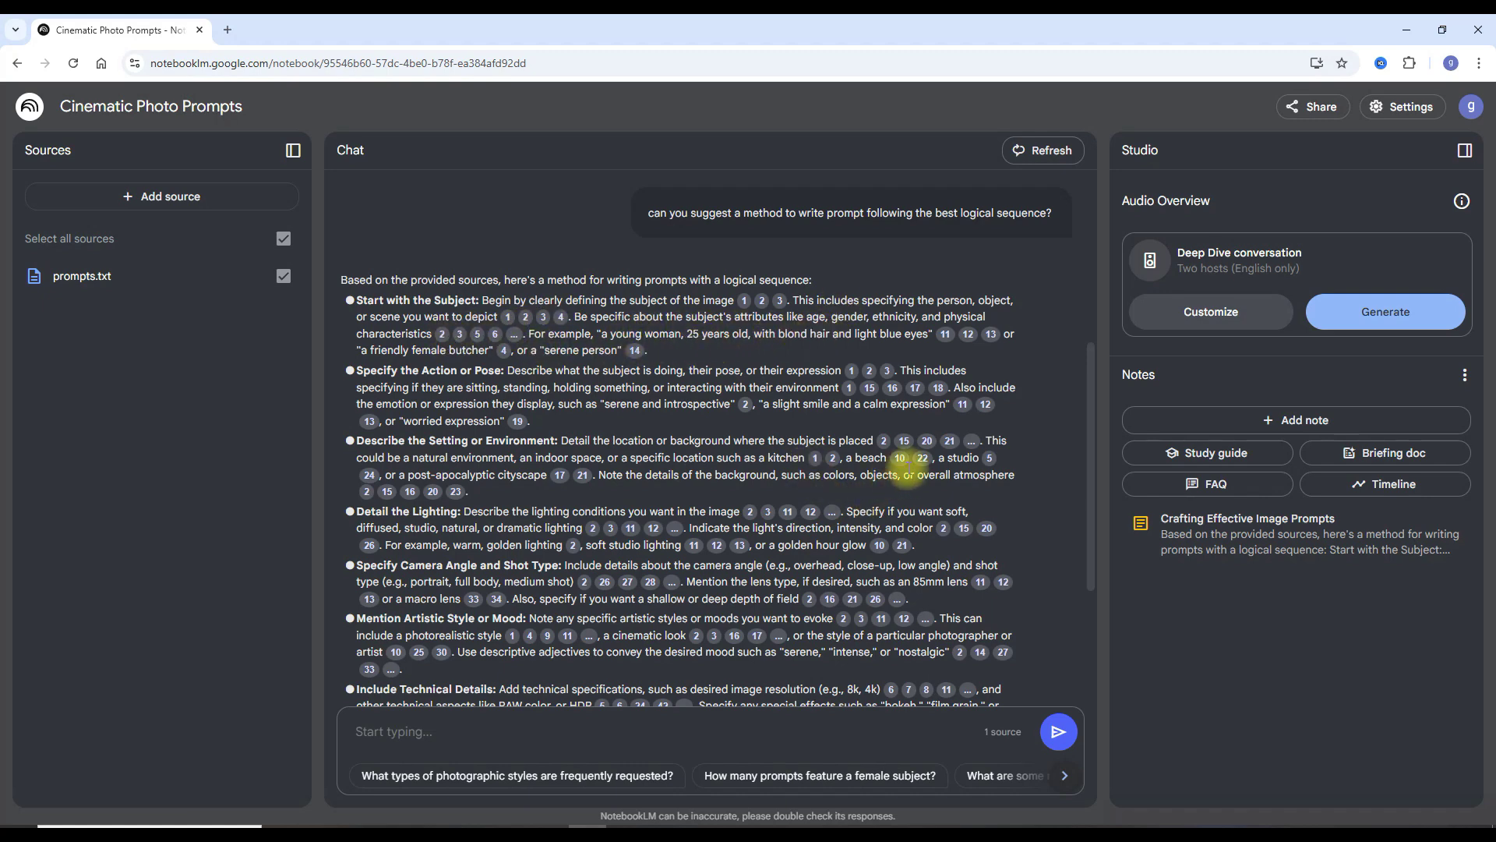
Inspect the source passages behind citation 22 for the beach setting and citation 26 for the lighting in the answer
{"action": "left_click", "coordinate": [920, 457]}
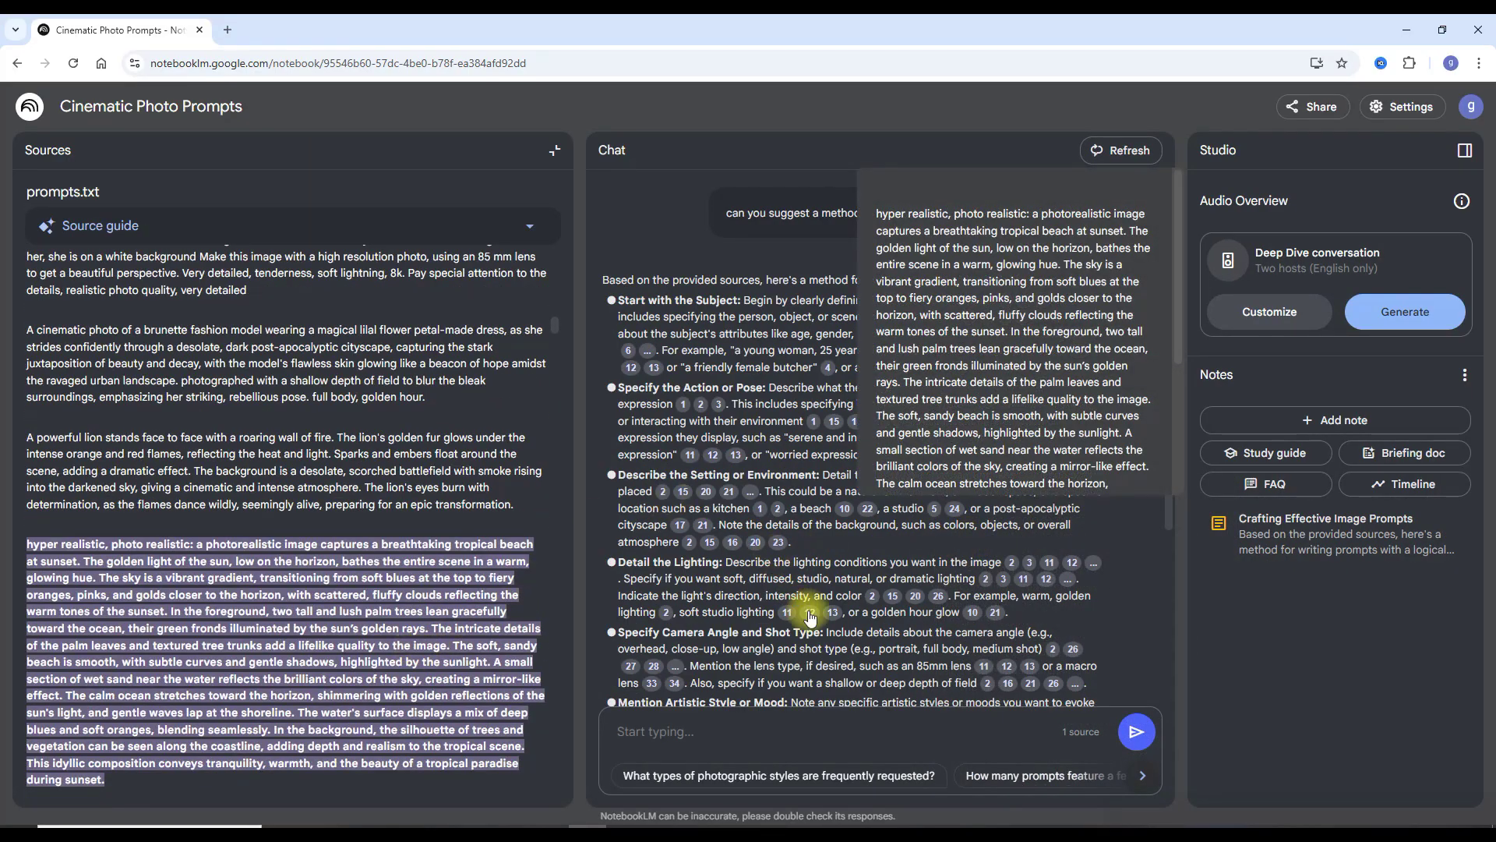
{"action": "left_click", "coordinate": [936, 597]}
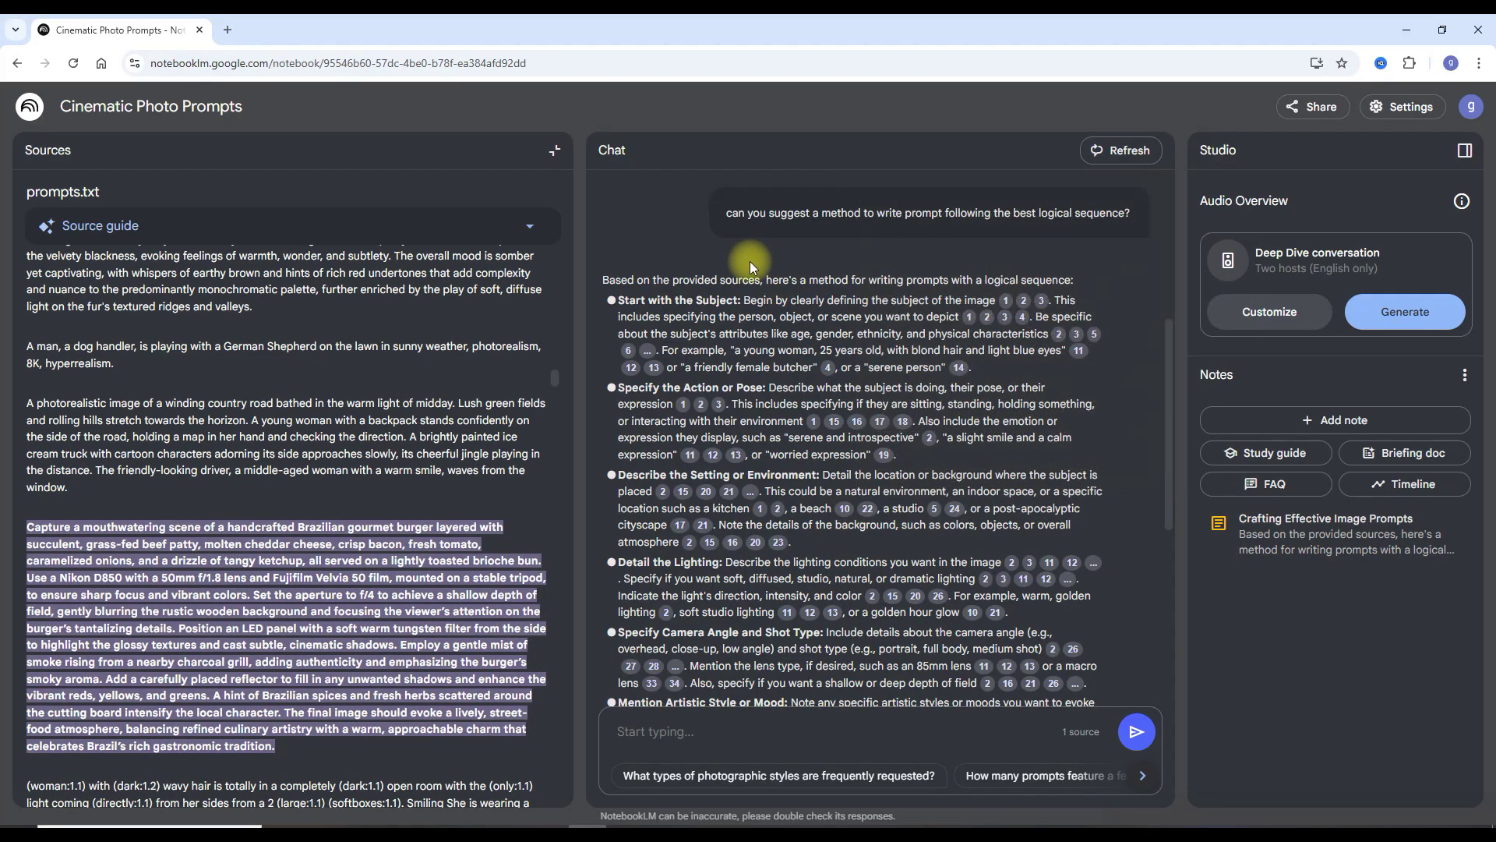
{"action": "scroll", "coordinate": [889, 546], "scroll_direction": "up", "scroll_amount": 4}
{"action": "scroll", "coordinate": [894, 551], "scroll_direction": "down", "scroll_amount": 3}
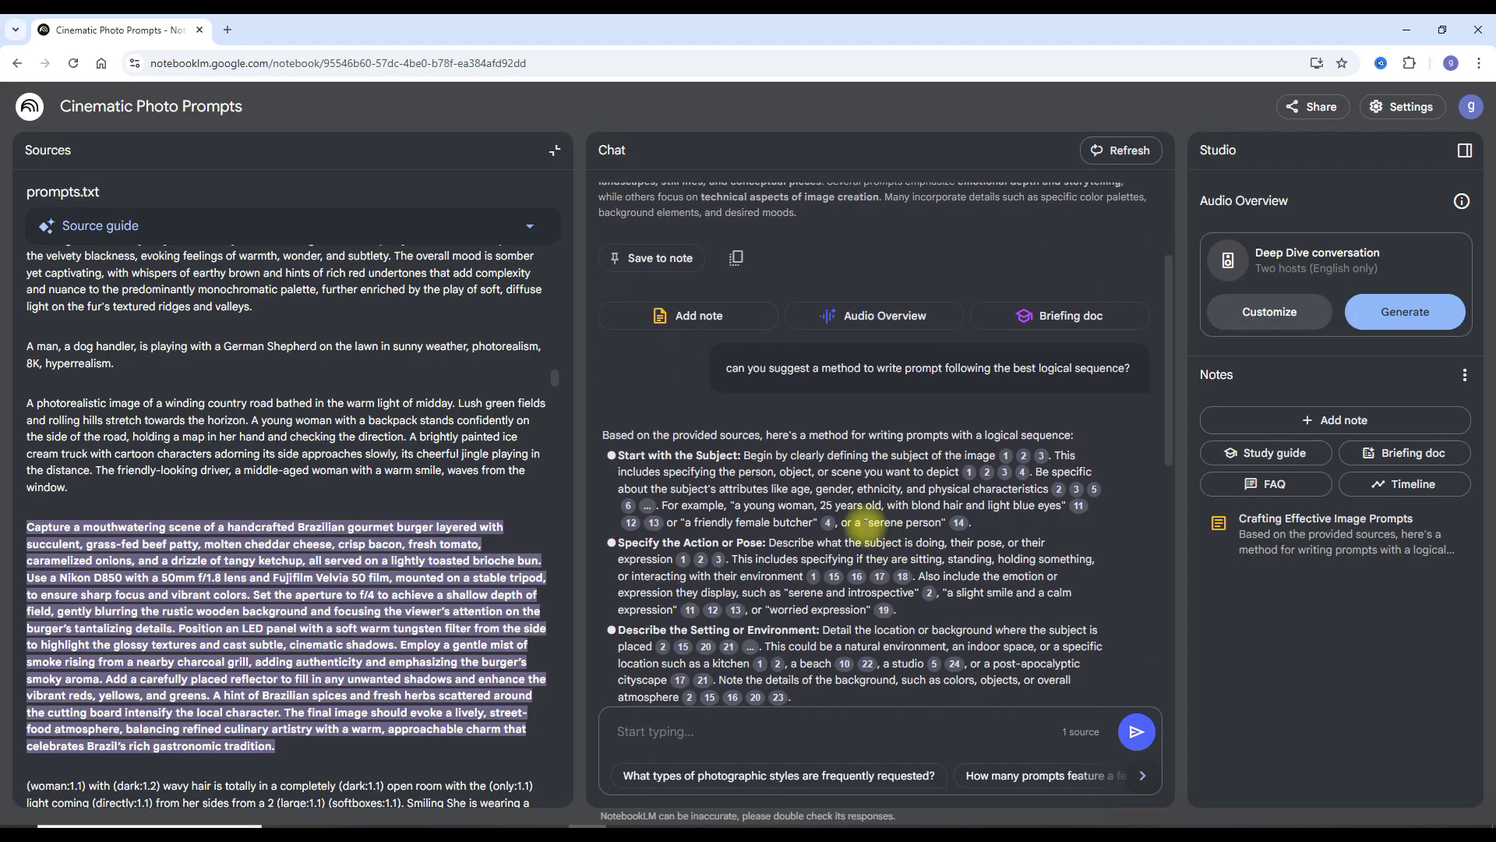
{"action": "scroll", "coordinate": [714, 377], "scroll_direction": "down", "scroll_amount": 1}
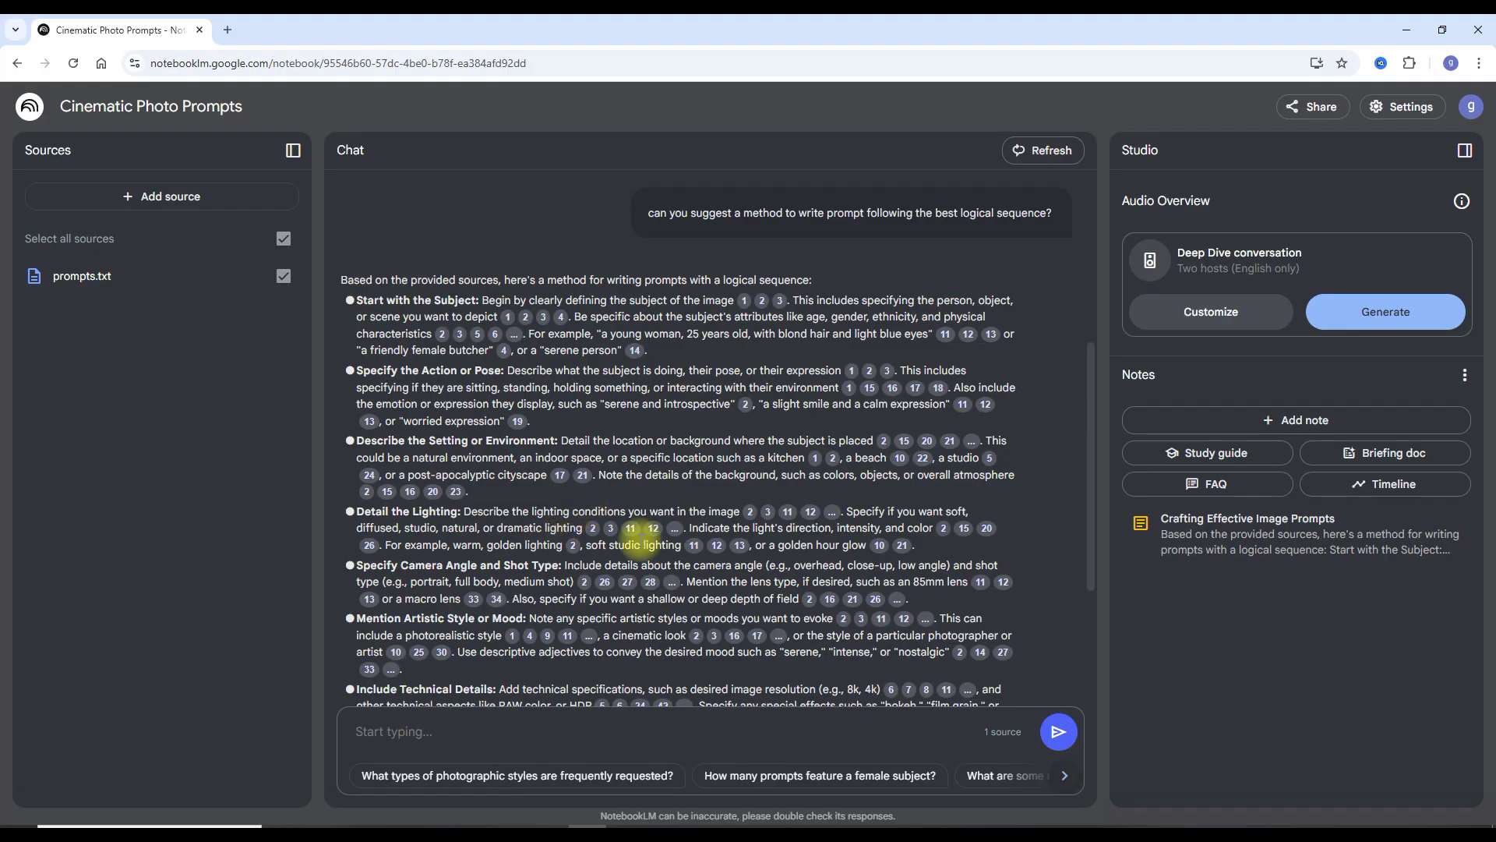
Copy the example photorealistic prompt from the answer's "Combine elements" point and switch to Leonardo.Ai
{"action": "scroll", "coordinate": [672, 498], "scroll_direction": "down", "scroll_amount": 3}
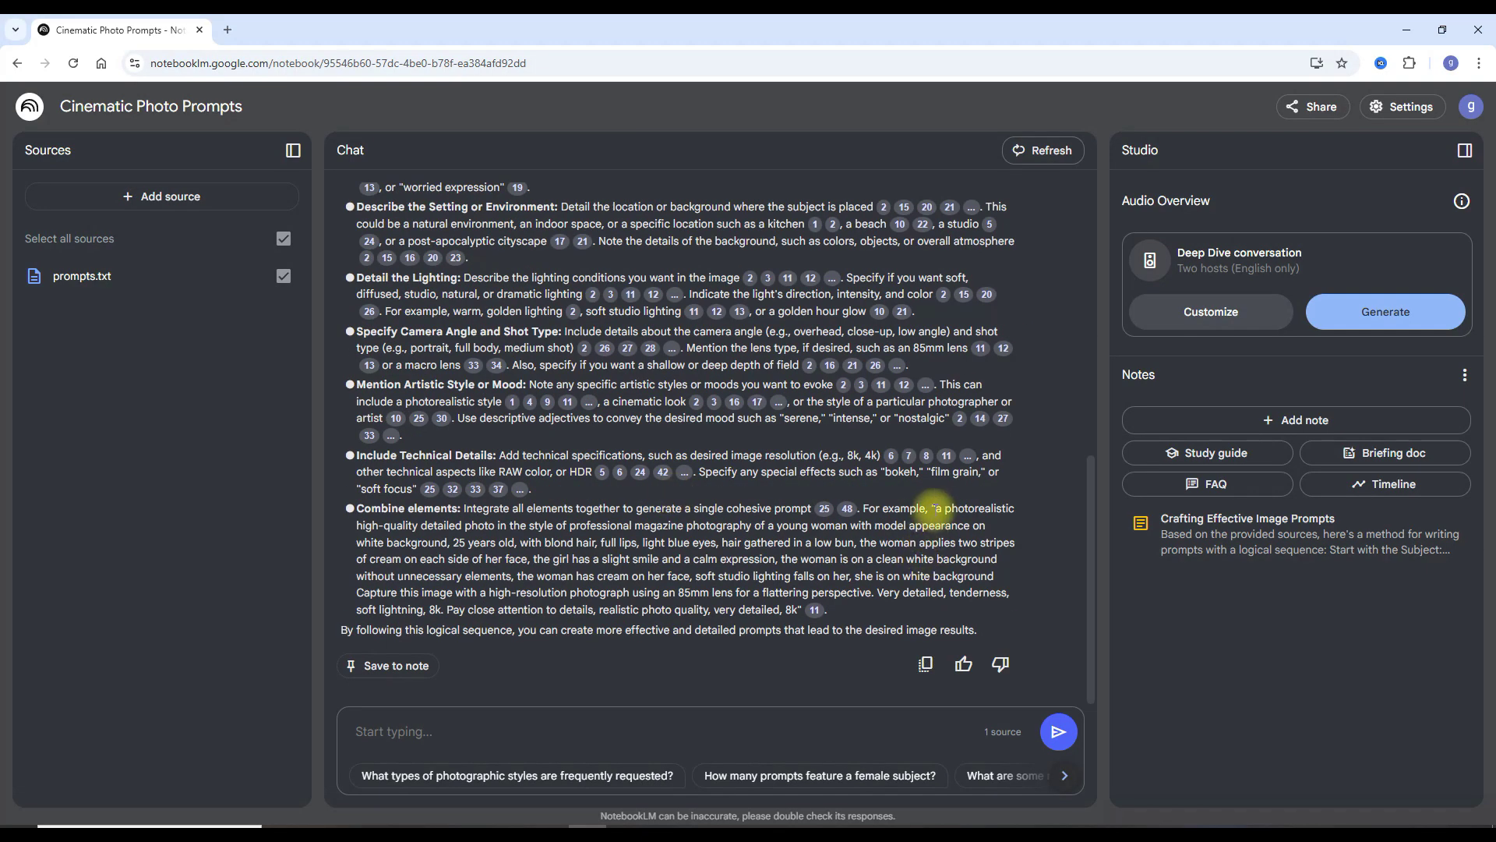
{"action": "left_click_drag", "start_coordinate": [936, 508], "coordinate": [791, 609]}
{"action": "key", "text": "ctrl+c"}
{"action": "key", "text": "alt+Tab"}
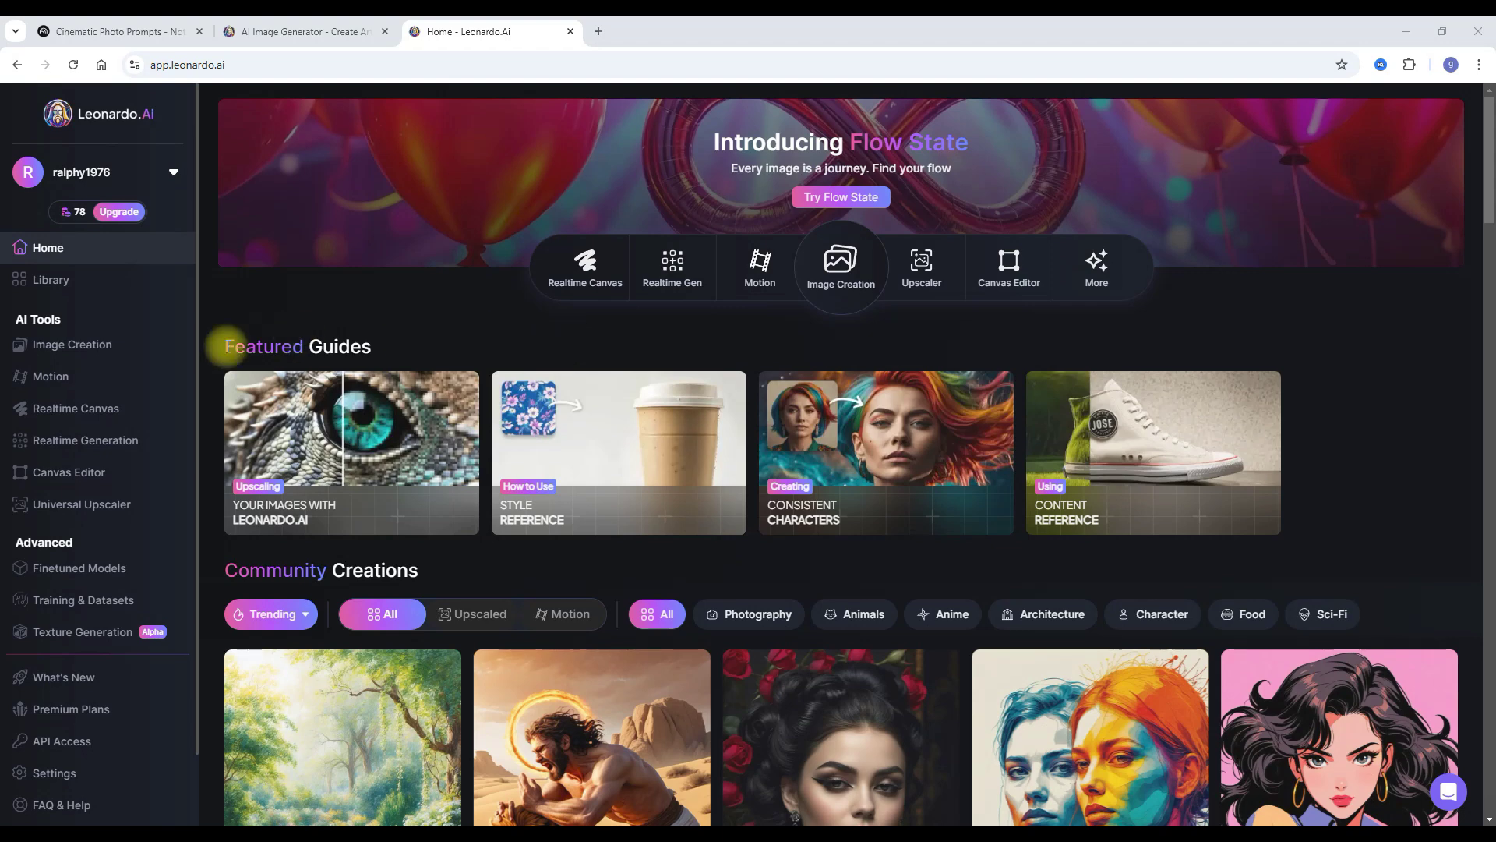
Open the Image Creation tool and set Prompt Enhance to Off
{"action": "left_click", "coordinate": [74, 345]}
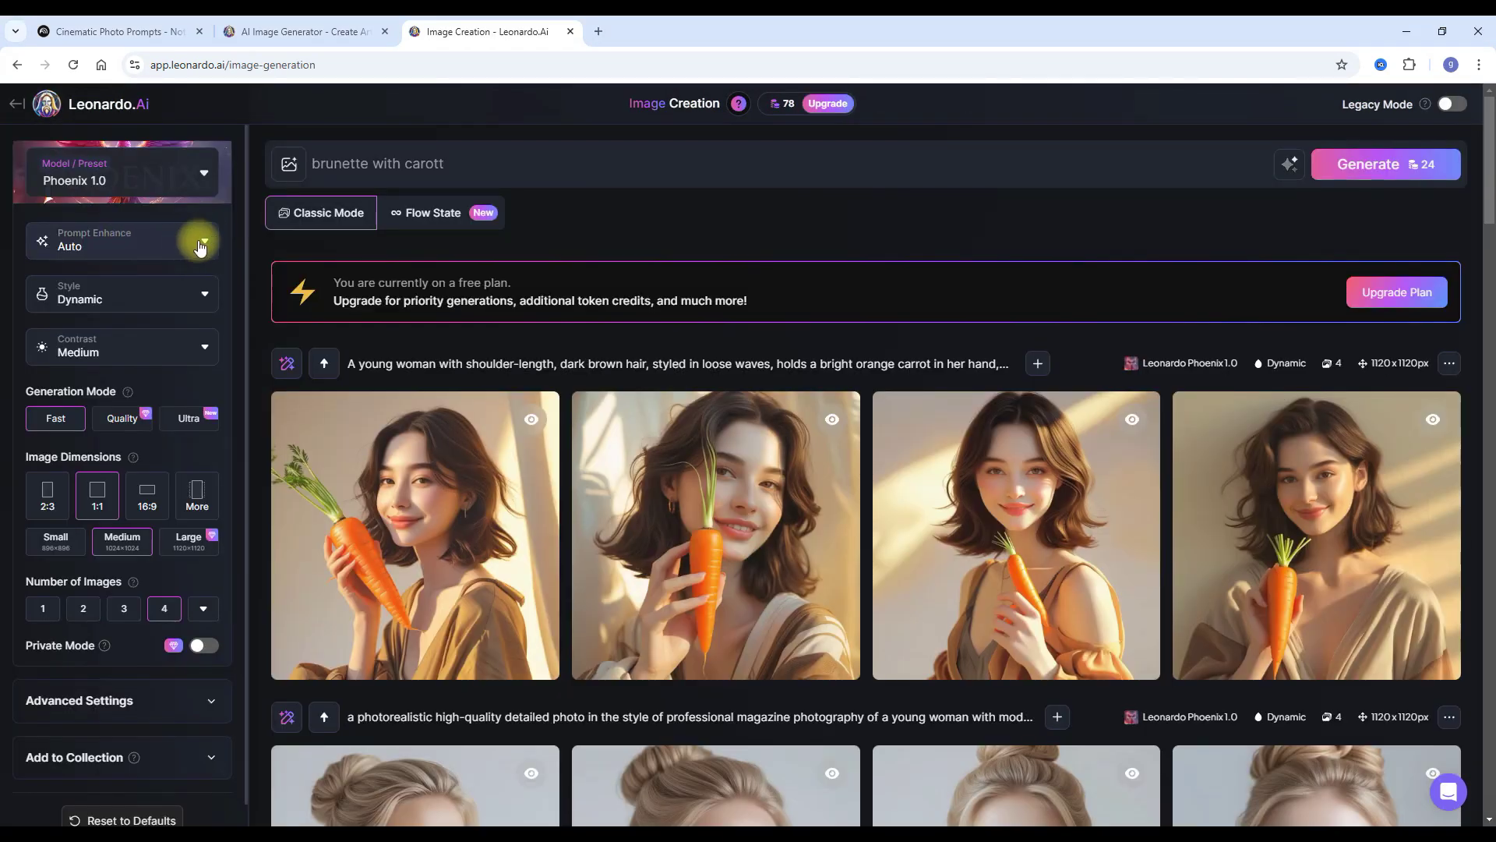
{"action": "left_click", "coordinate": [207, 247]}
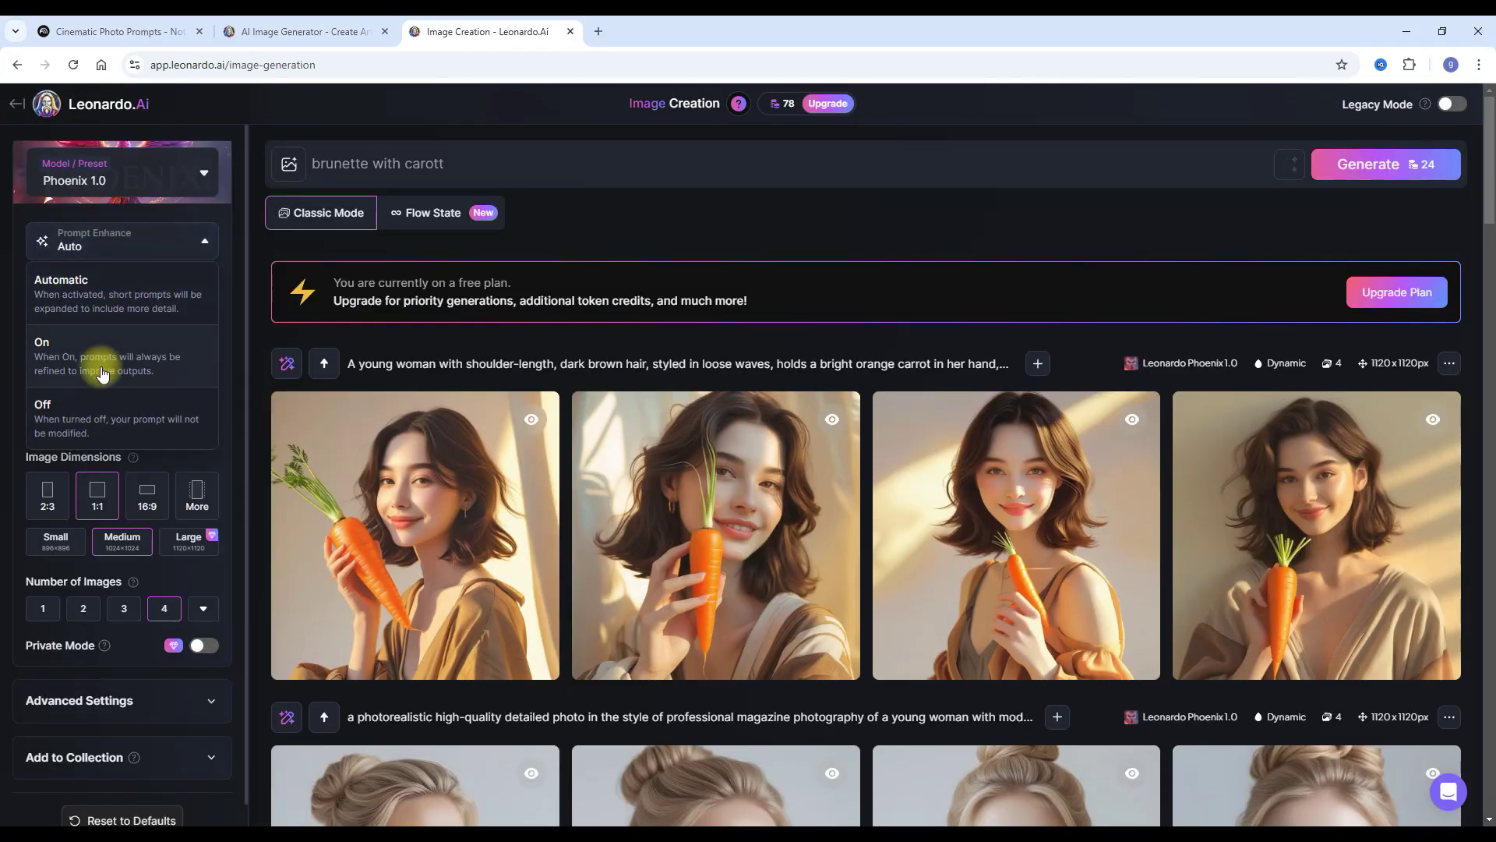
{"action": "left_click", "coordinate": [107, 409]}
Replace the "brunette with carott" prompt with the copied photorealistic prompt of the blond woman applying cream and generate the images
{"action": "left_click", "coordinate": [433, 161]}
{"action": "left_click_drag", "start_coordinate": [456, 161], "coordinate": [314, 161]}
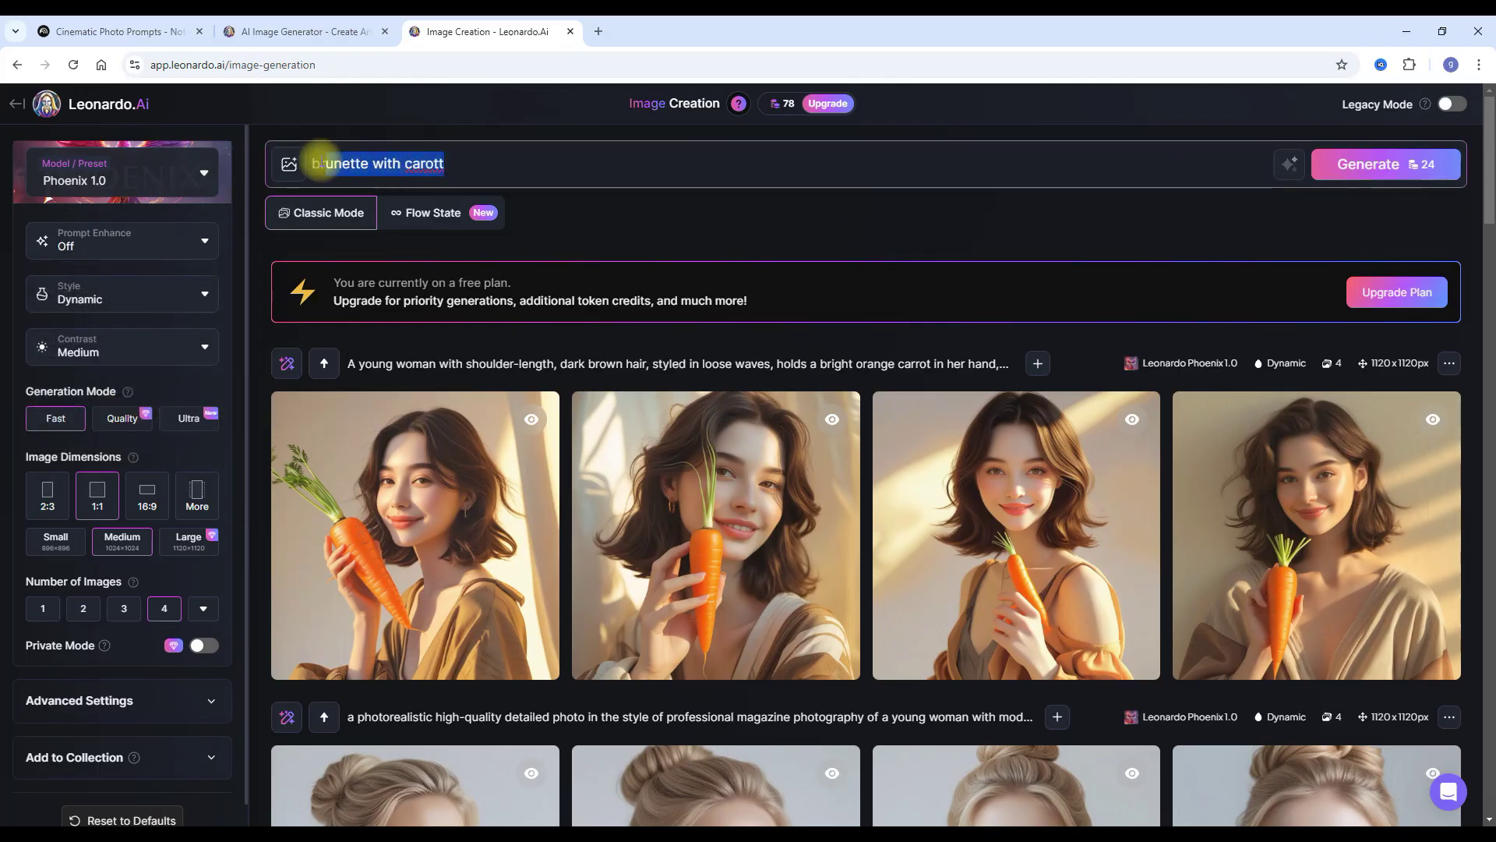
{"action": "key", "text": "ctrl+v"}
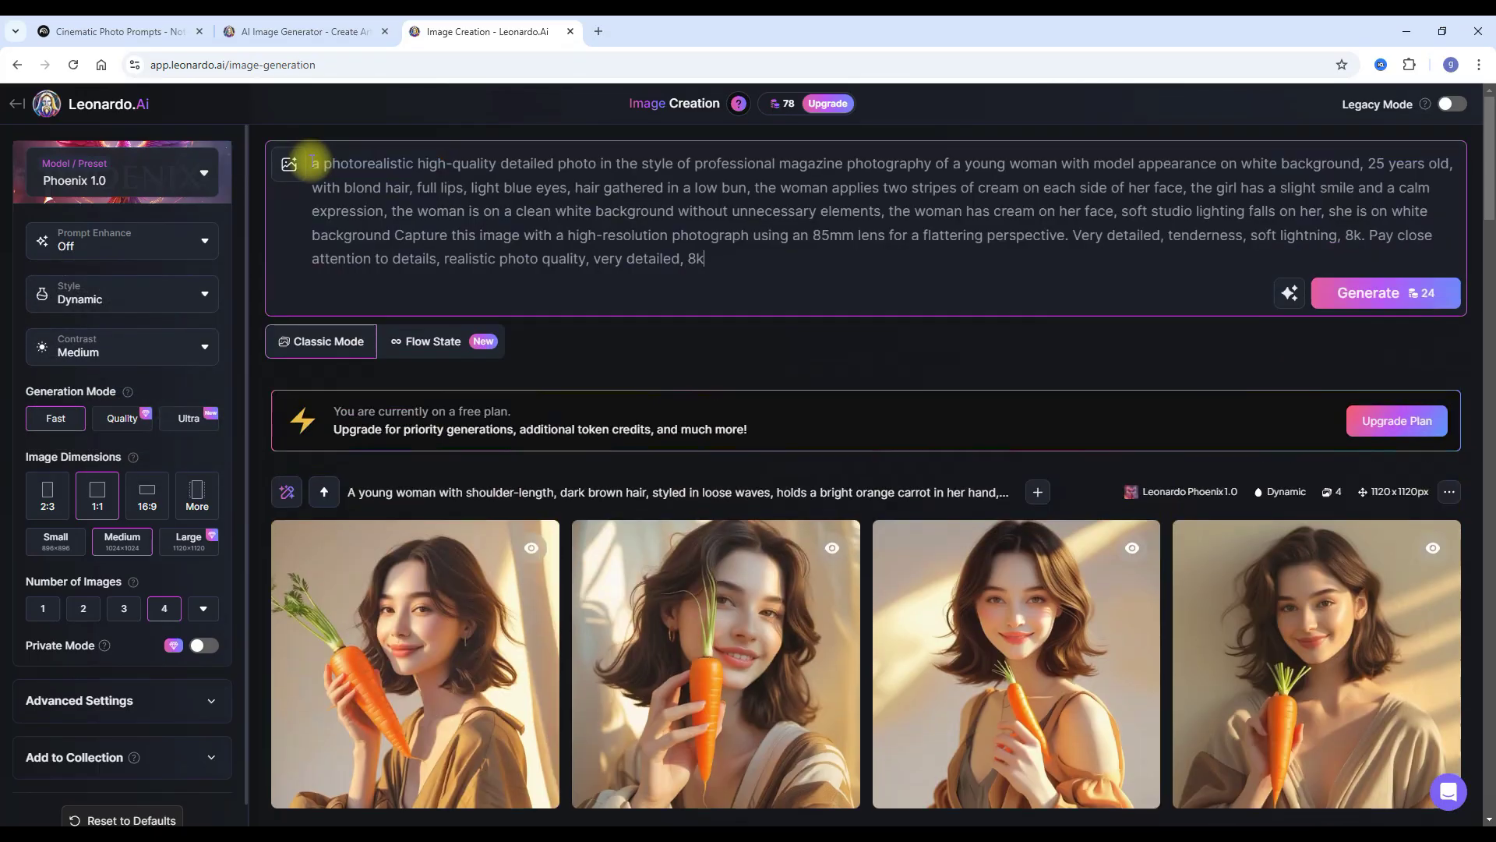
{"action": "left_click", "coordinate": [1349, 292]}
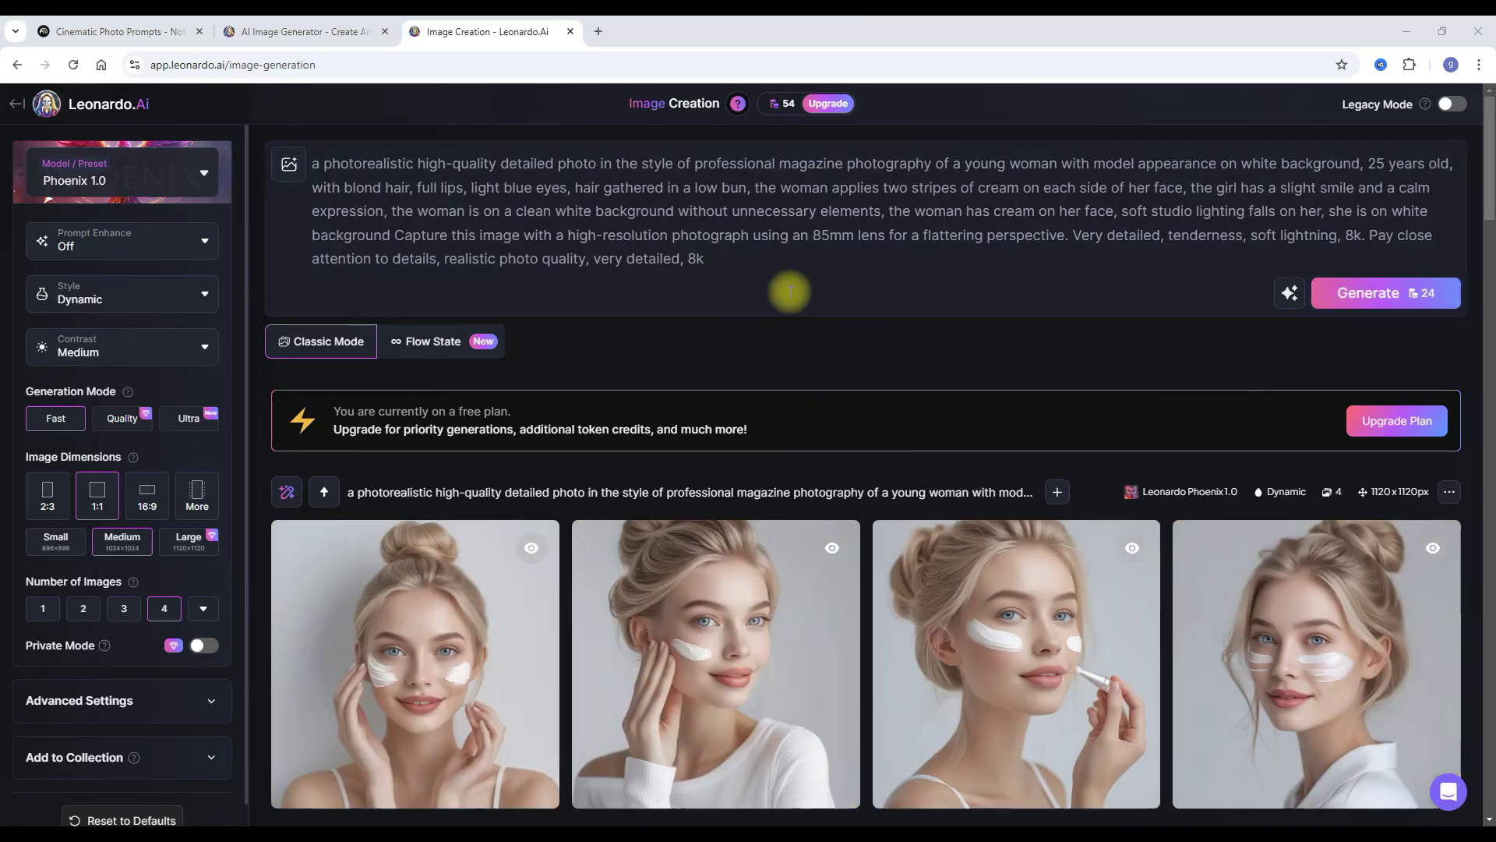
{"action": "scroll", "coordinate": [810, 293], "scroll_direction": "down", "scroll_amount": 1}
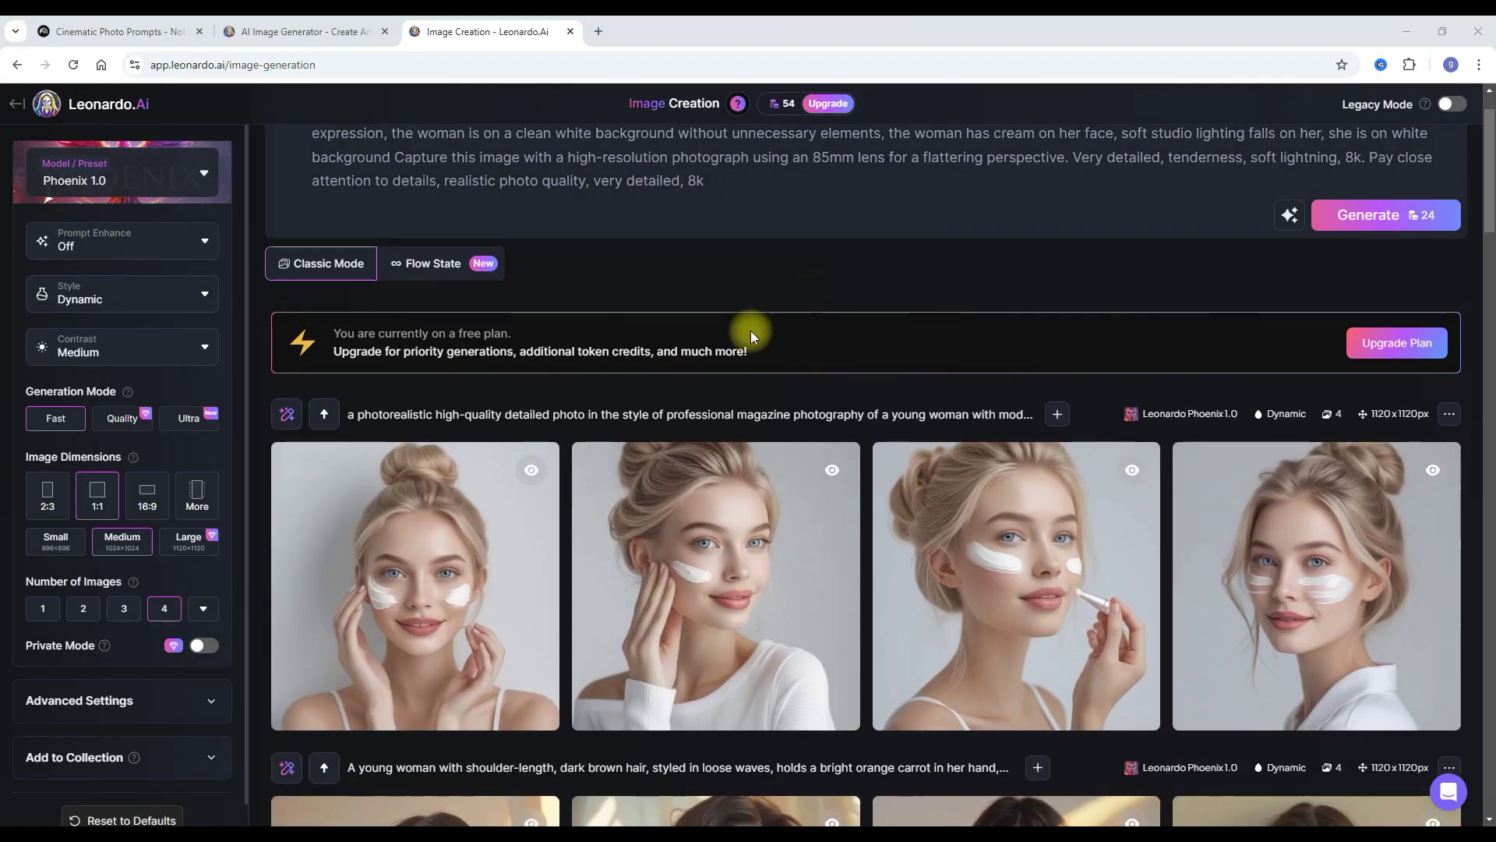